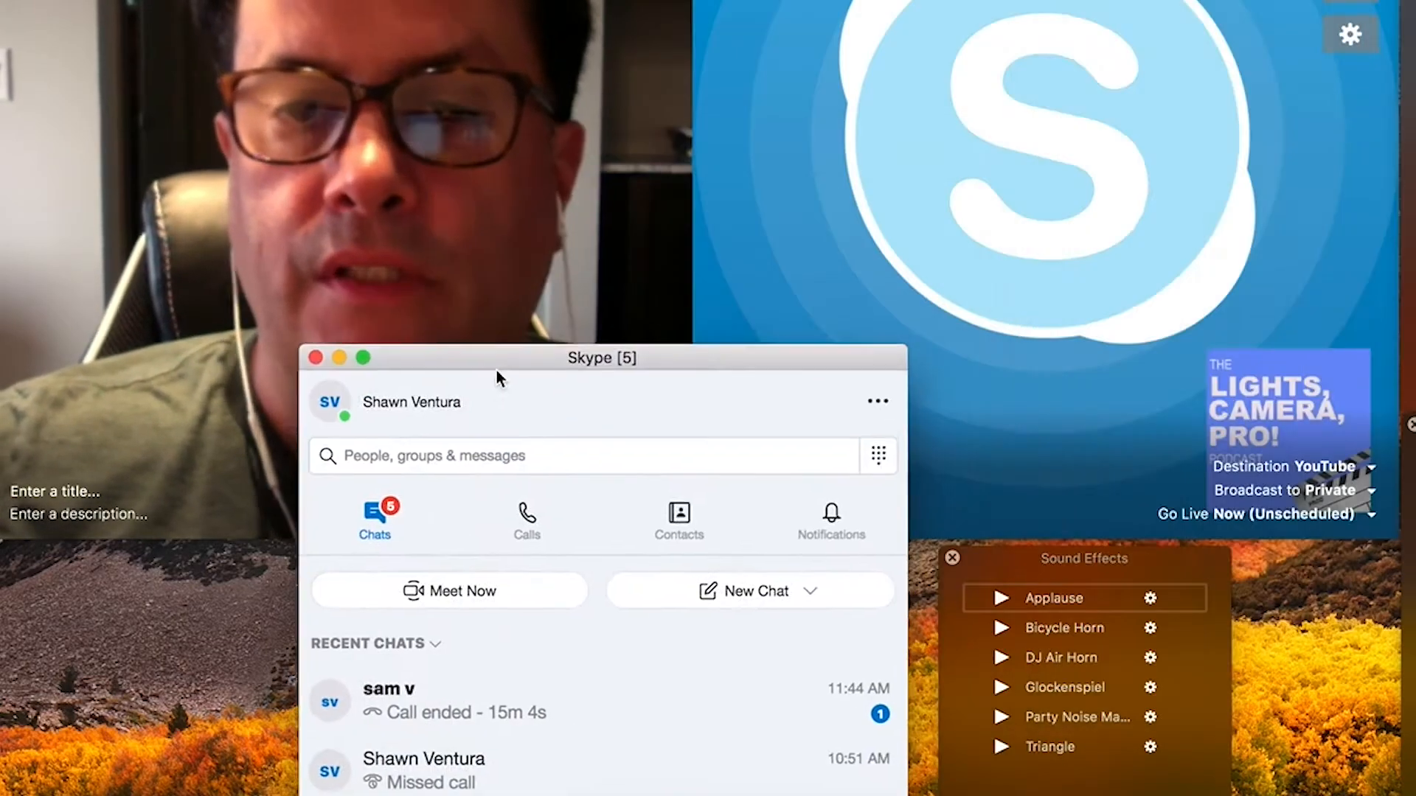
Step: Position the Skype window over the camera preview and search its contacts by a first name
{"action": "left_click_drag", "start_coordinate": [517, 363], "coordinate": [318, 550]}
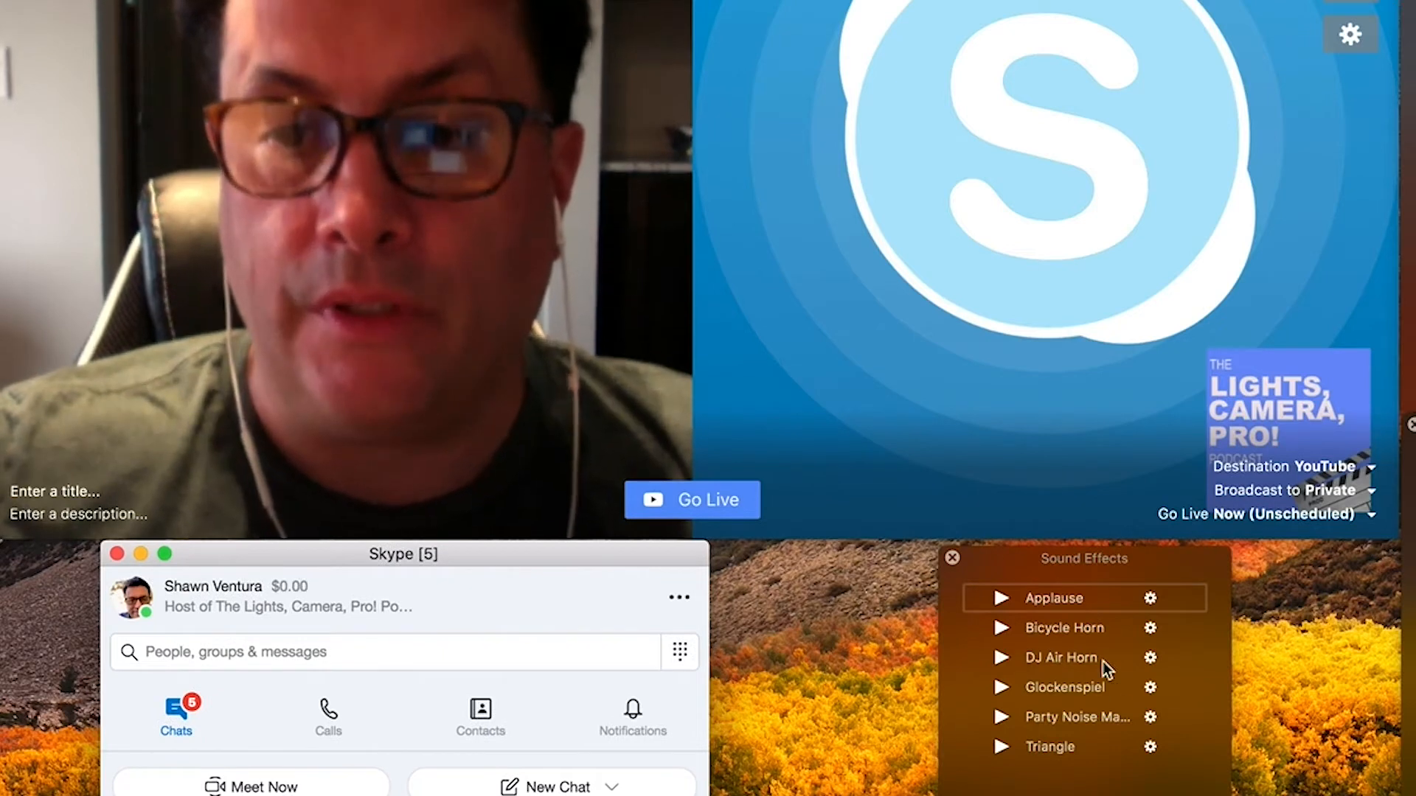
{"action": "left_click_drag", "start_coordinate": [330, 557], "coordinate": [233, 556]}
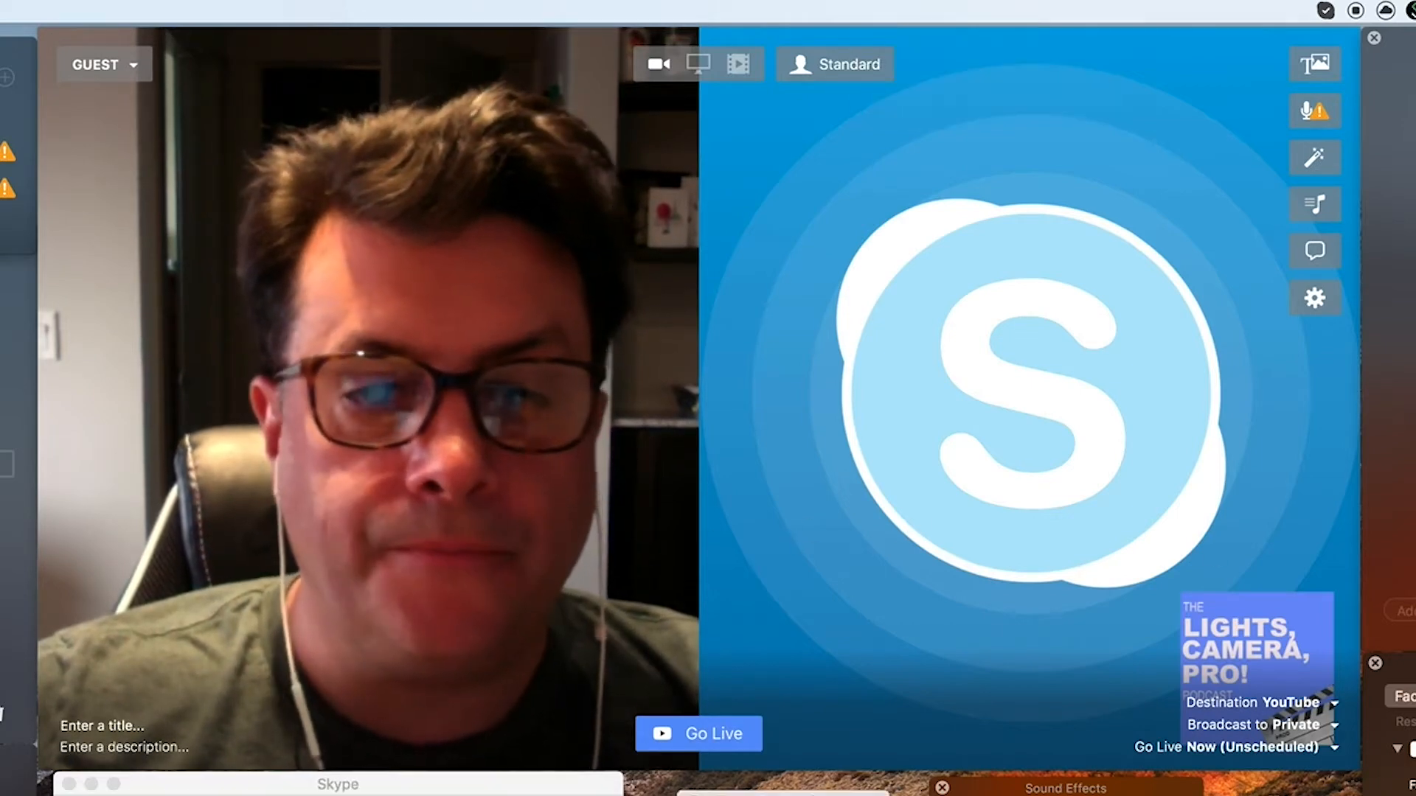
{"action": "left_click_drag", "start_coordinate": [245, 792], "coordinate": [299, 267]}
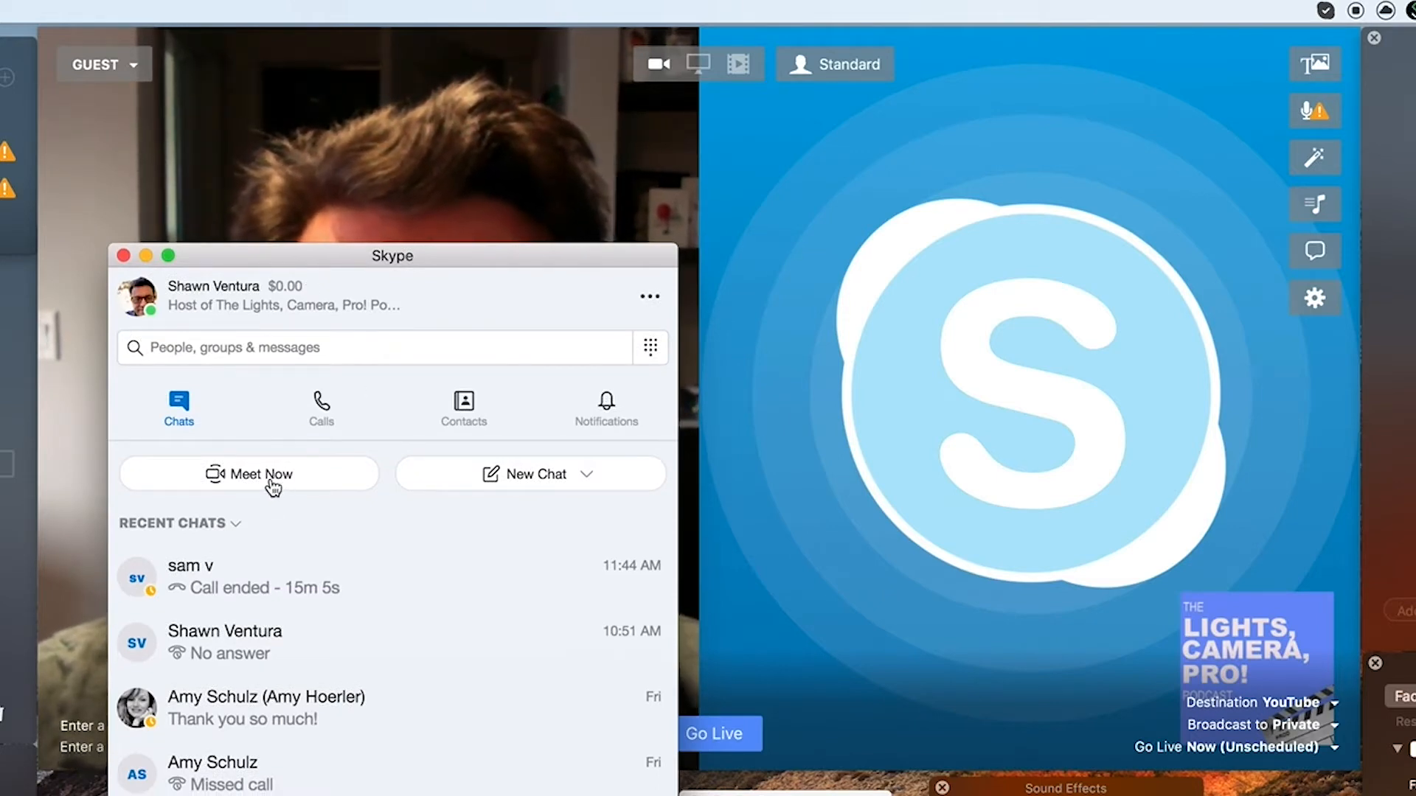
{"action": "left_click", "coordinate": [219, 352]}
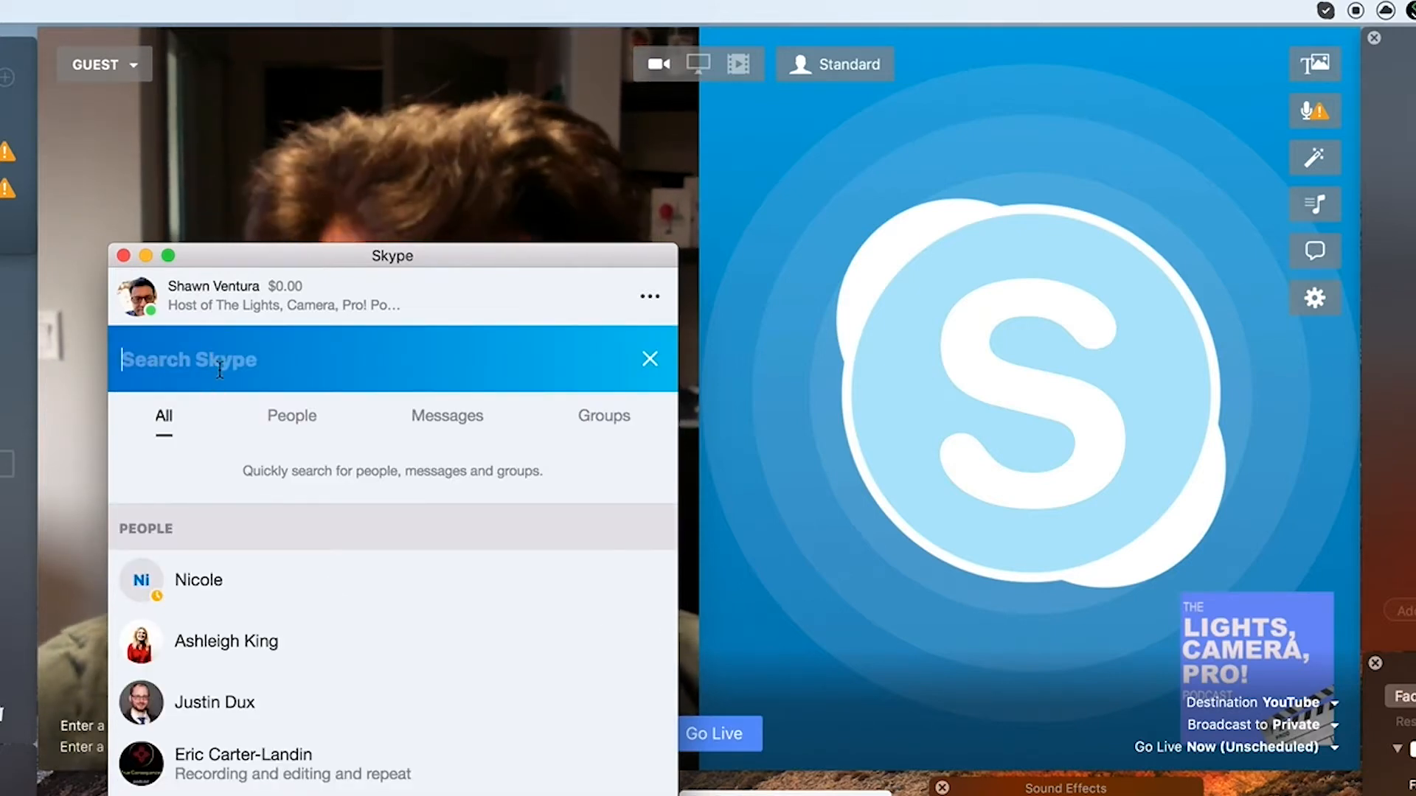
{"action": "type", "text": "justin"}
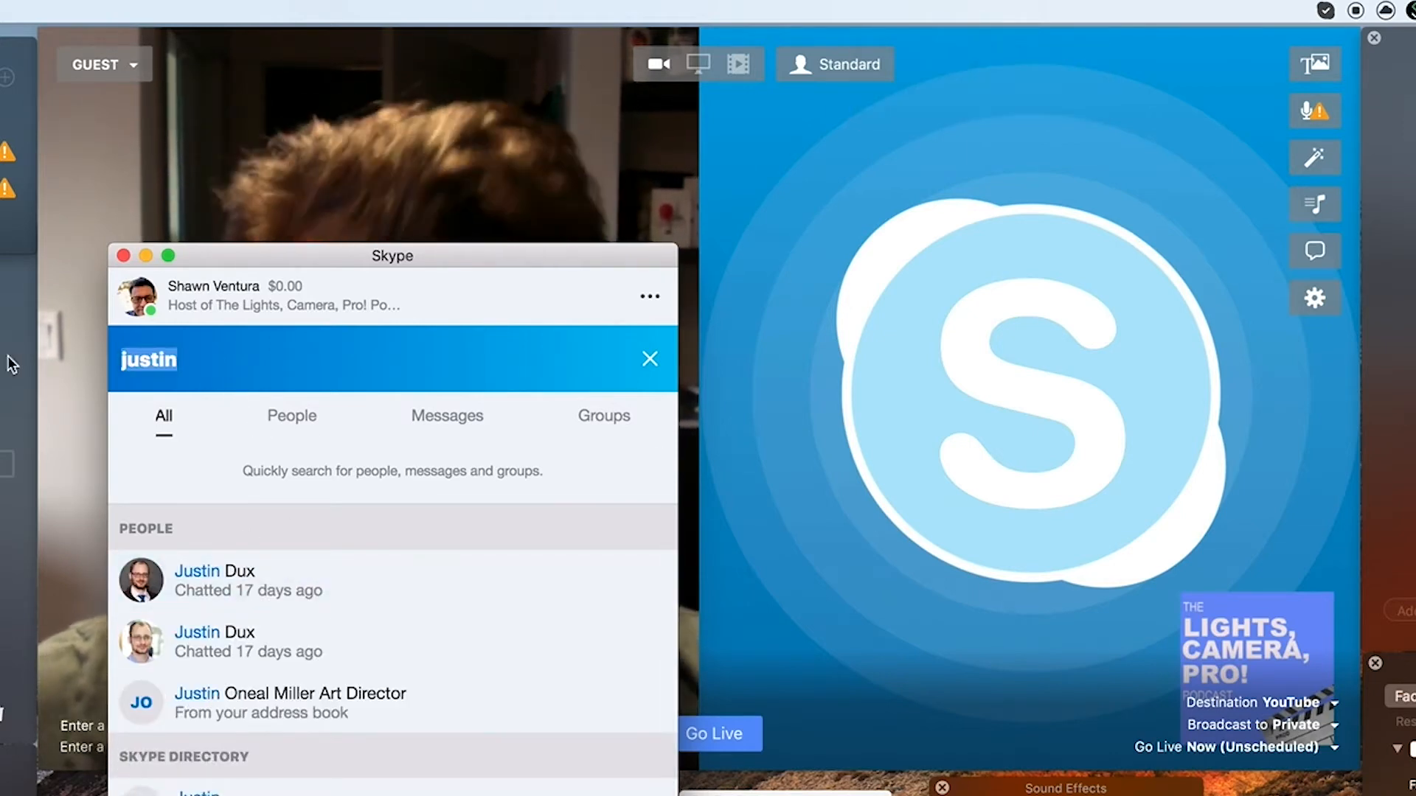
Step: Clear the Skype contact search and move the Skype window down, off the camera preview
{"action": "key", "text": "BackSpace"}
{"action": "key", "text": "BackSpace"}
{"action": "key", "text": "BackSpace"}
{"action": "key", "text": "BackSpace"}
{"action": "key", "text": "BackSpace"}
{"action": "key", "text": "BackSpace"}
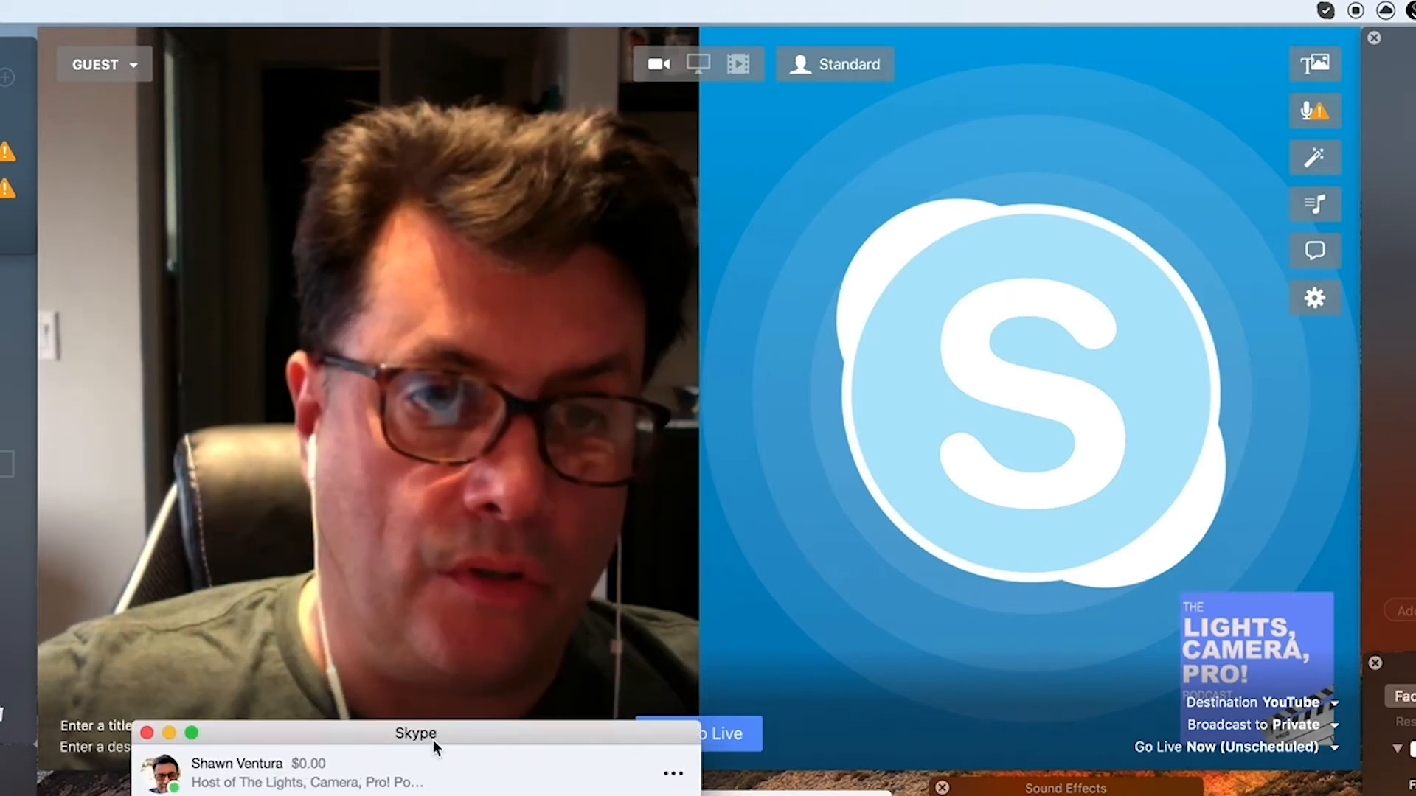
{"action": "left_click_drag", "start_coordinate": [436, 733], "coordinate": [355, 765]}
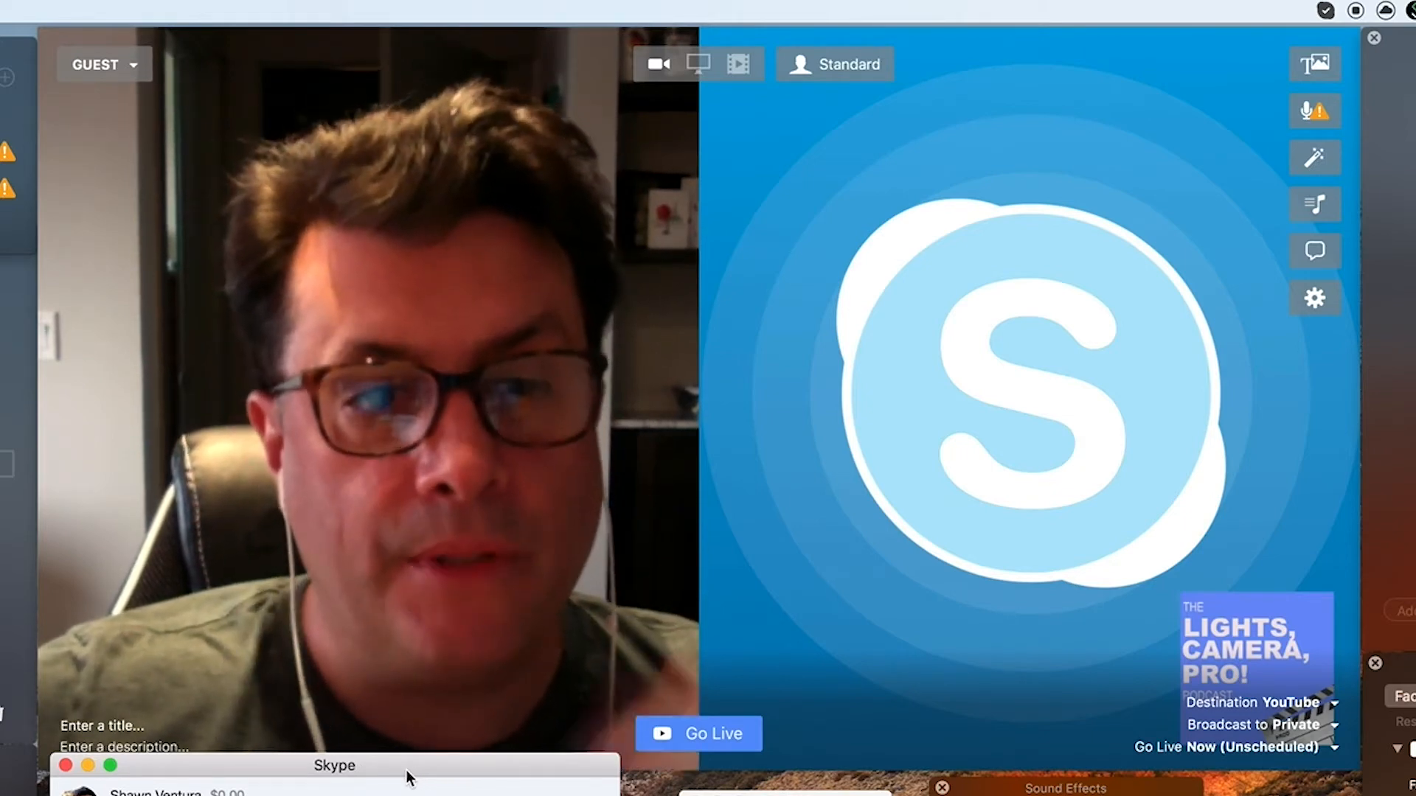
Step: View a contact's chat and its call options in Skype, return to the search and park the window below the preview
{"action": "left_click_drag", "start_coordinate": [407, 777], "coordinate": [423, 457]}
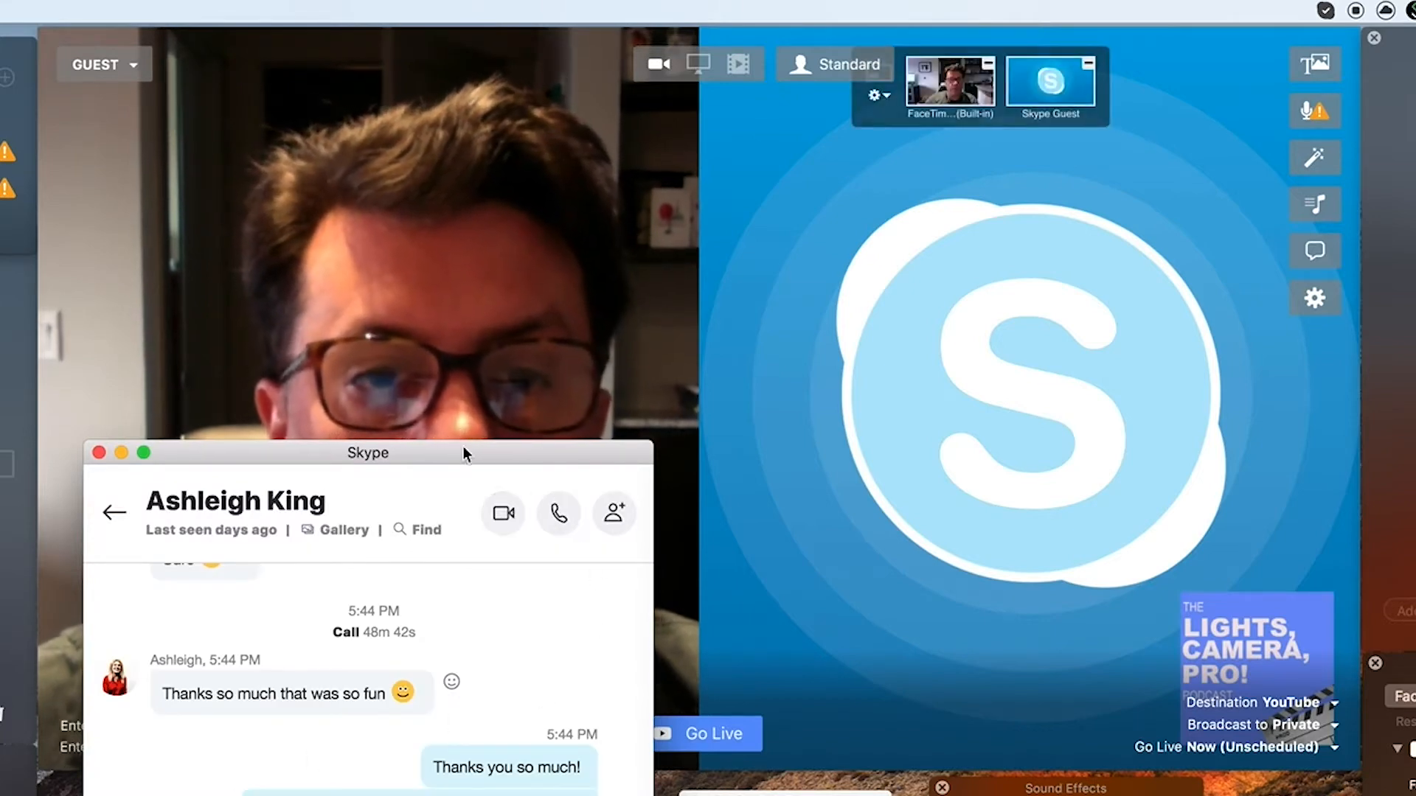
{"action": "left_click_drag", "start_coordinate": [460, 450], "coordinate": [392, 637]}
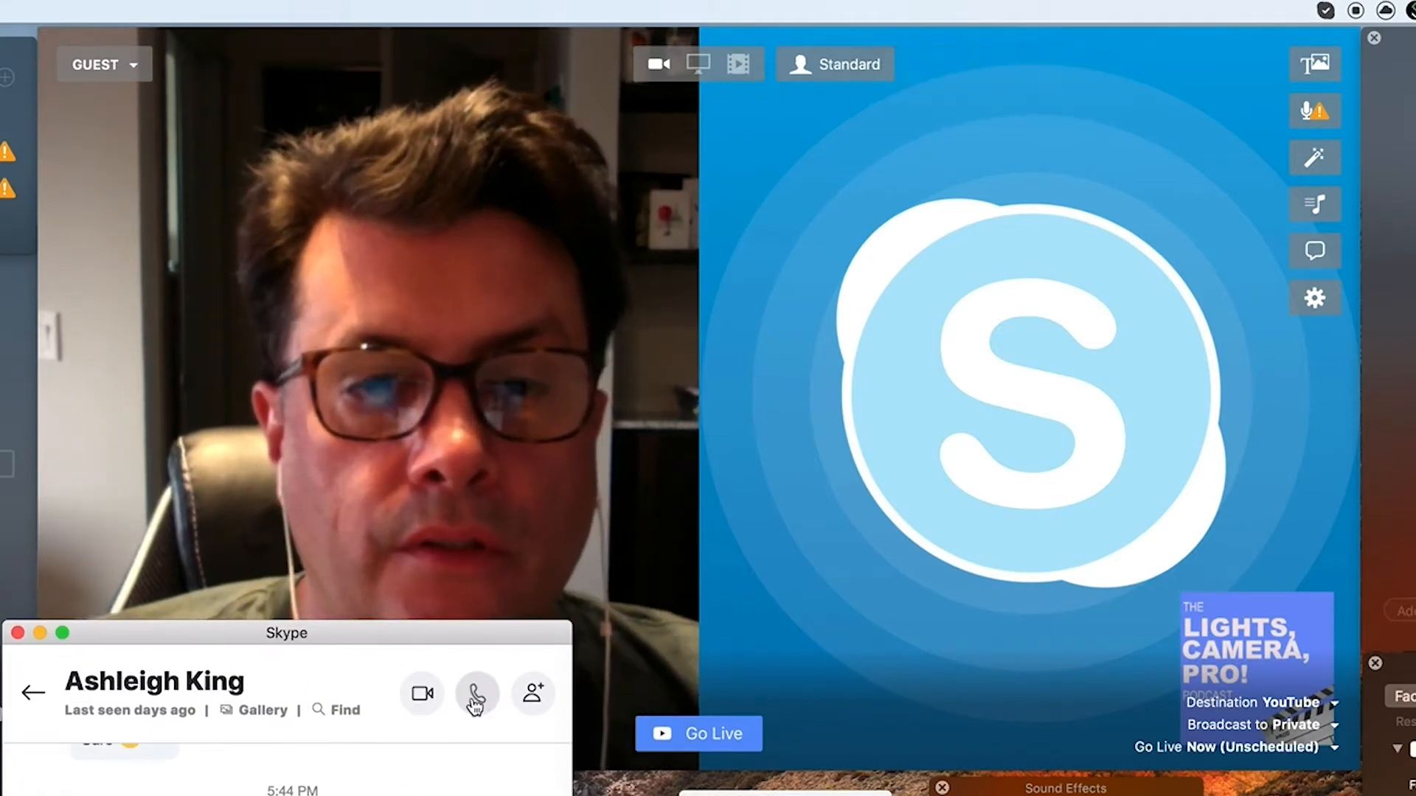
{"action": "left_click_drag", "start_coordinate": [316, 632], "coordinate": [371, 586]}
{"action": "left_click", "coordinate": [80, 648]}
{"action": "mouse_move", "coordinate": [194, 586]}
{"action": "left_mouse_down"}
{"action": "mouse_move", "coordinate": [188, 761]}
{"action": "mouse_move", "coordinate": [193, 605]}
{"action": "left_mouse_up"}
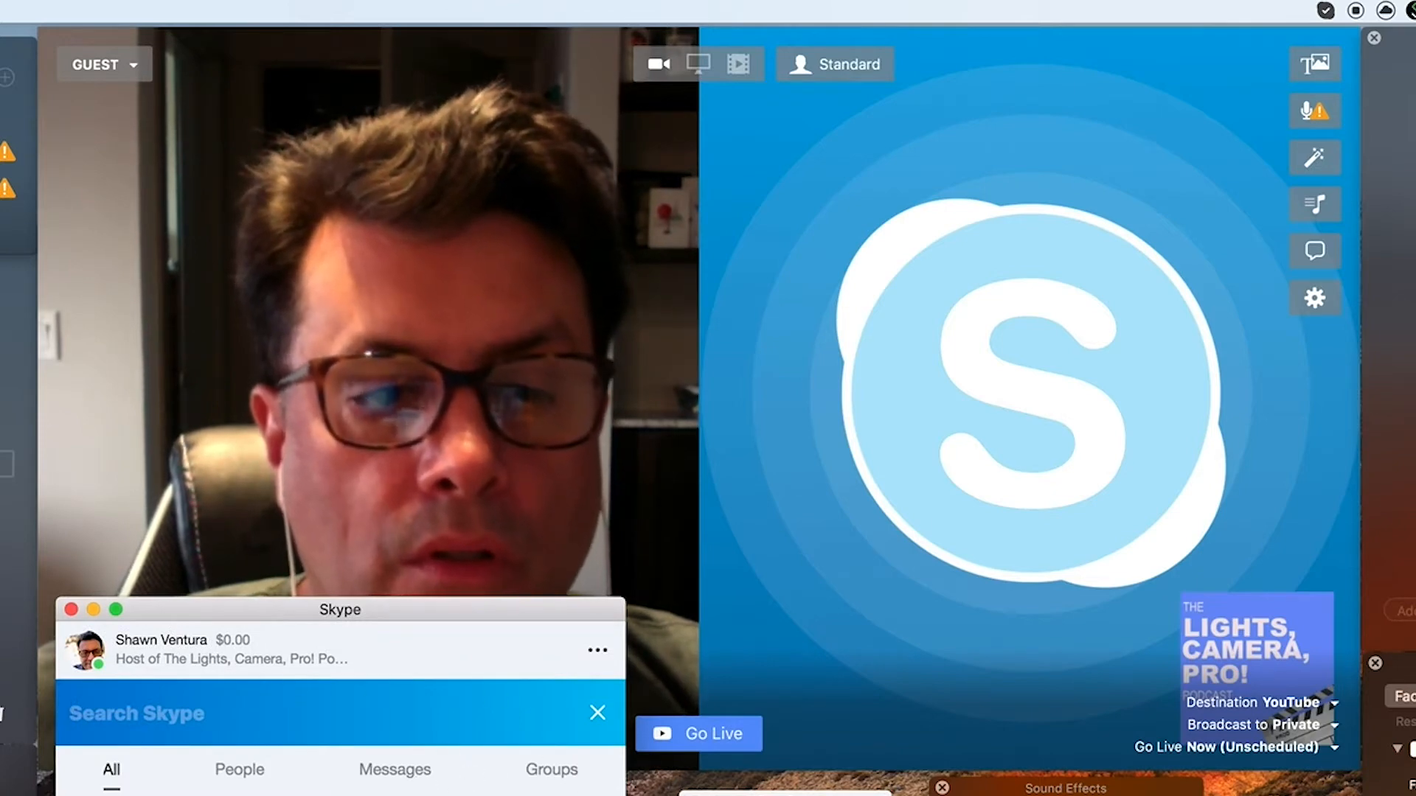
{"action": "left_click_drag", "start_coordinate": [404, 609], "coordinate": [404, 785]}
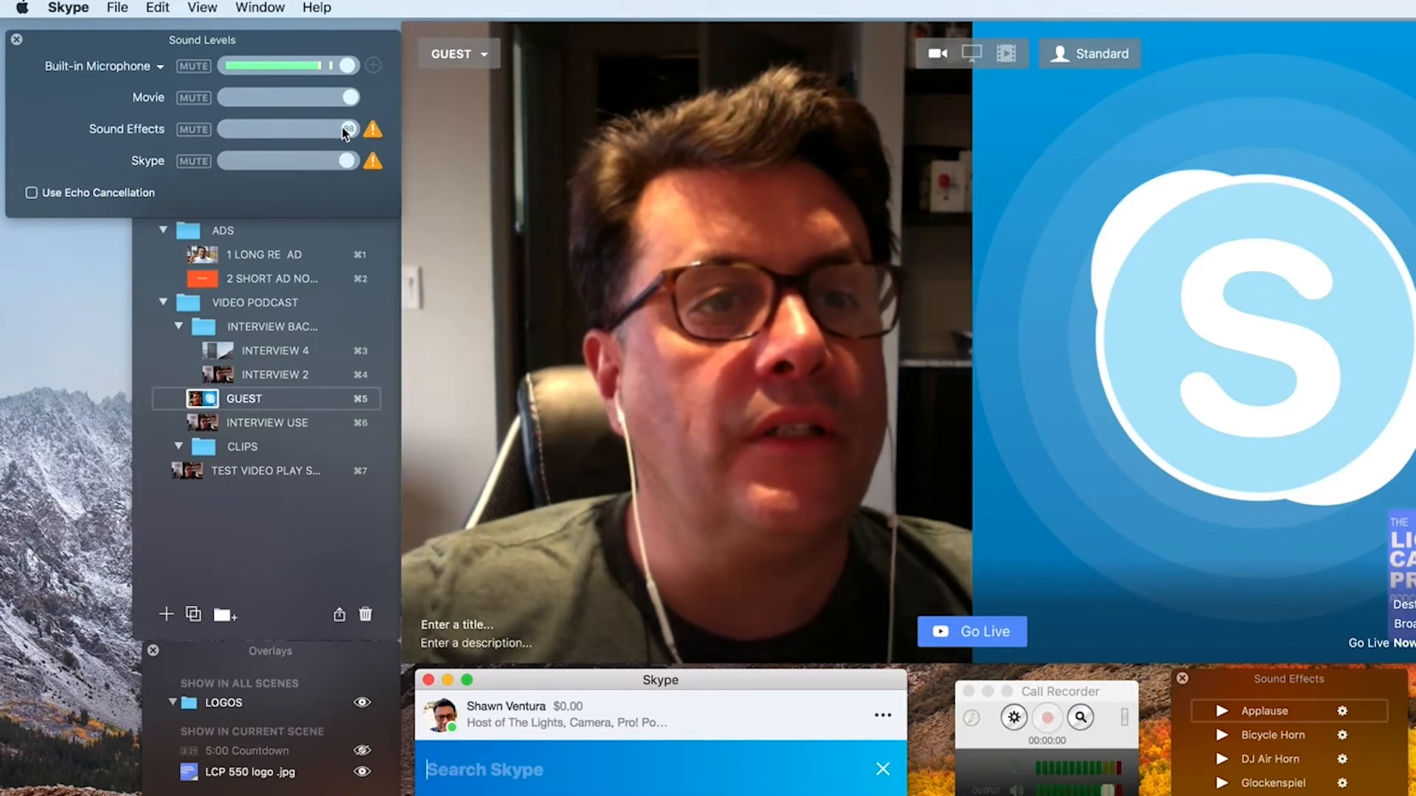
Step: Enable Use Echo Cancellation for the audio and move the Scenes and Overlays windows down, clear of Sound Levels
{"action": "left_click", "coordinate": [31, 193]}
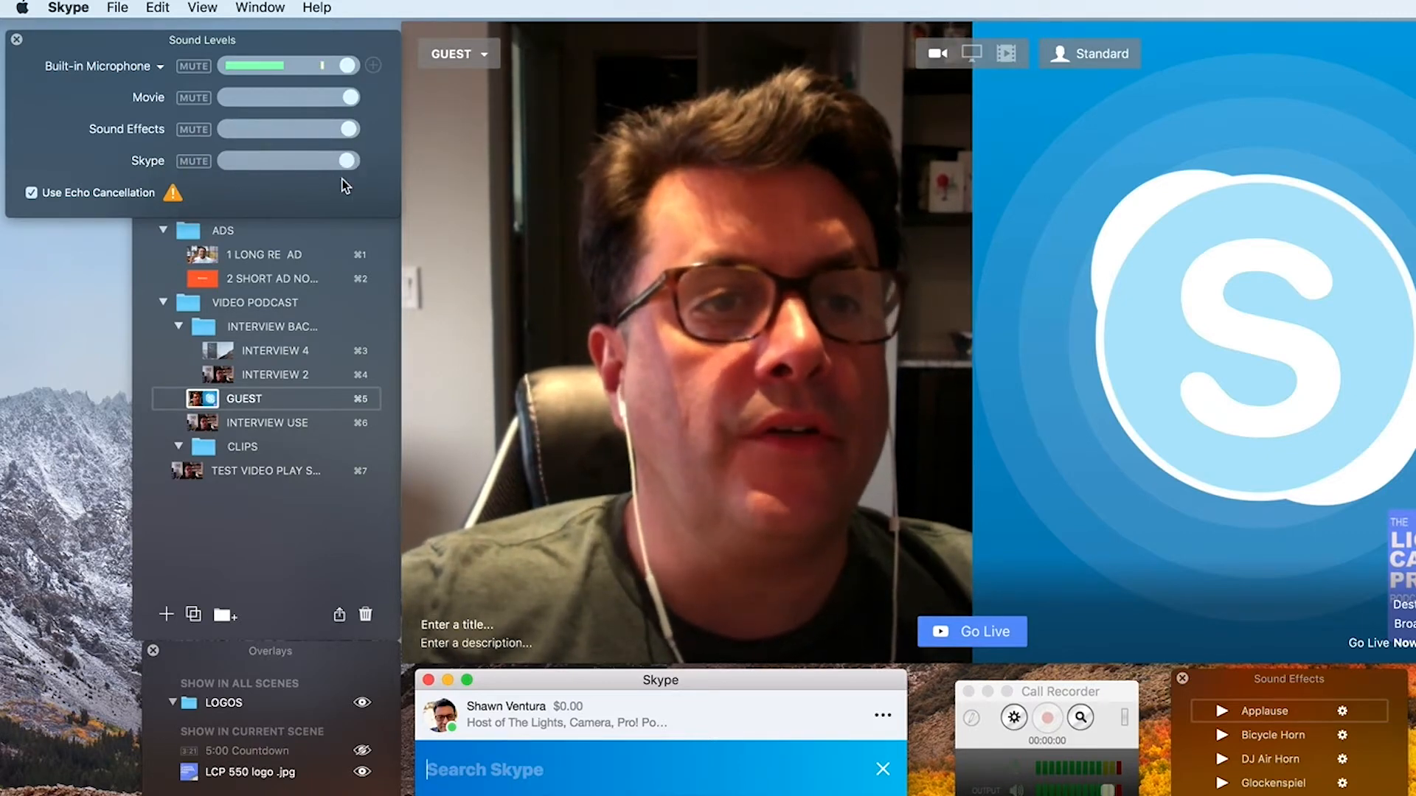
{"action": "left_click", "coordinate": [290, 547]}
{"action": "left_click_drag", "start_coordinate": [290, 194], "coordinate": [290, 228]}
{"action": "left_click", "coordinate": [291, 771]}
{"action": "left_click_drag", "start_coordinate": [302, 648], "coordinate": [305, 692]}
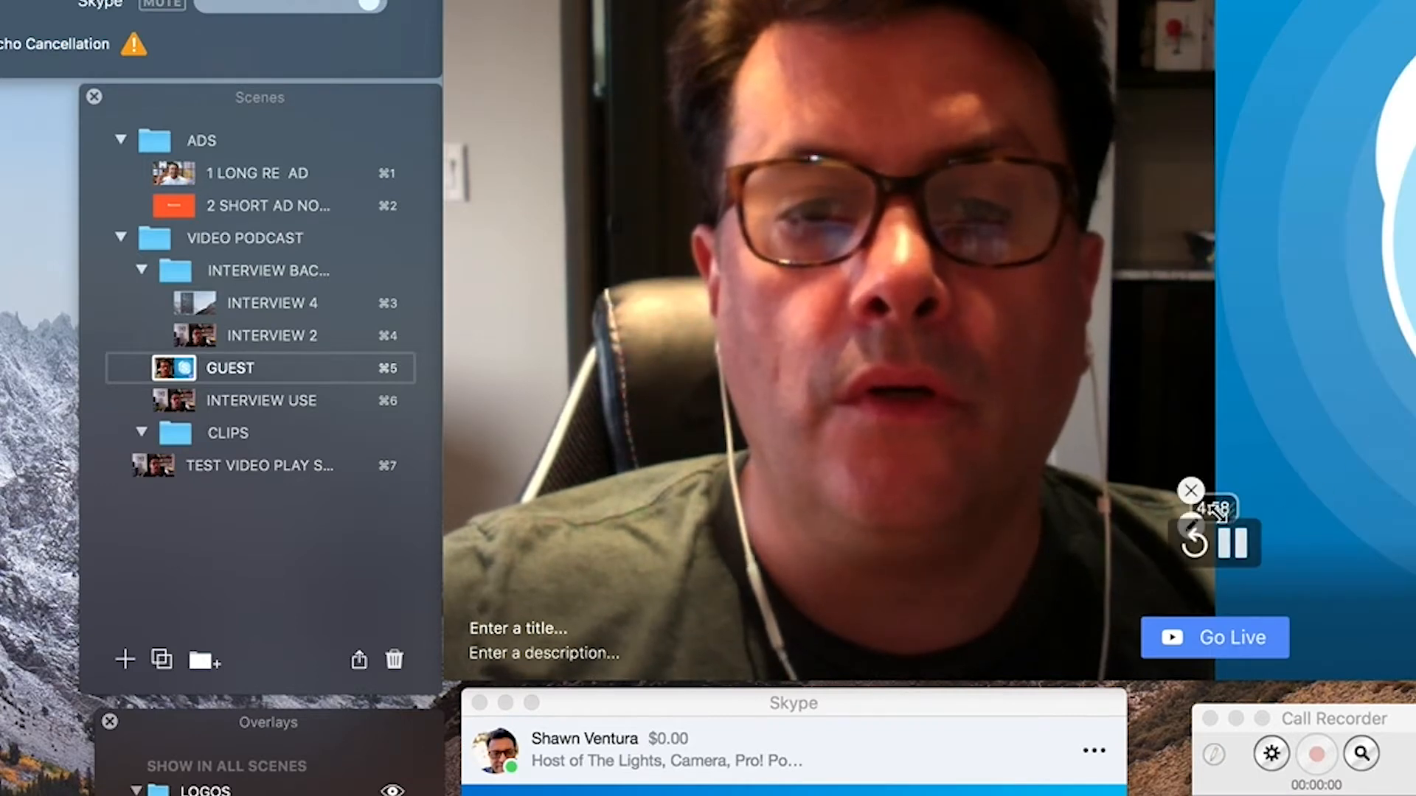
Step: Enlarge the running 5:00 Countdown overlay on the GUEST scene and take it off the preview
{"action": "left_click_drag", "start_coordinate": [1230, 510], "coordinate": [1257, 560]}
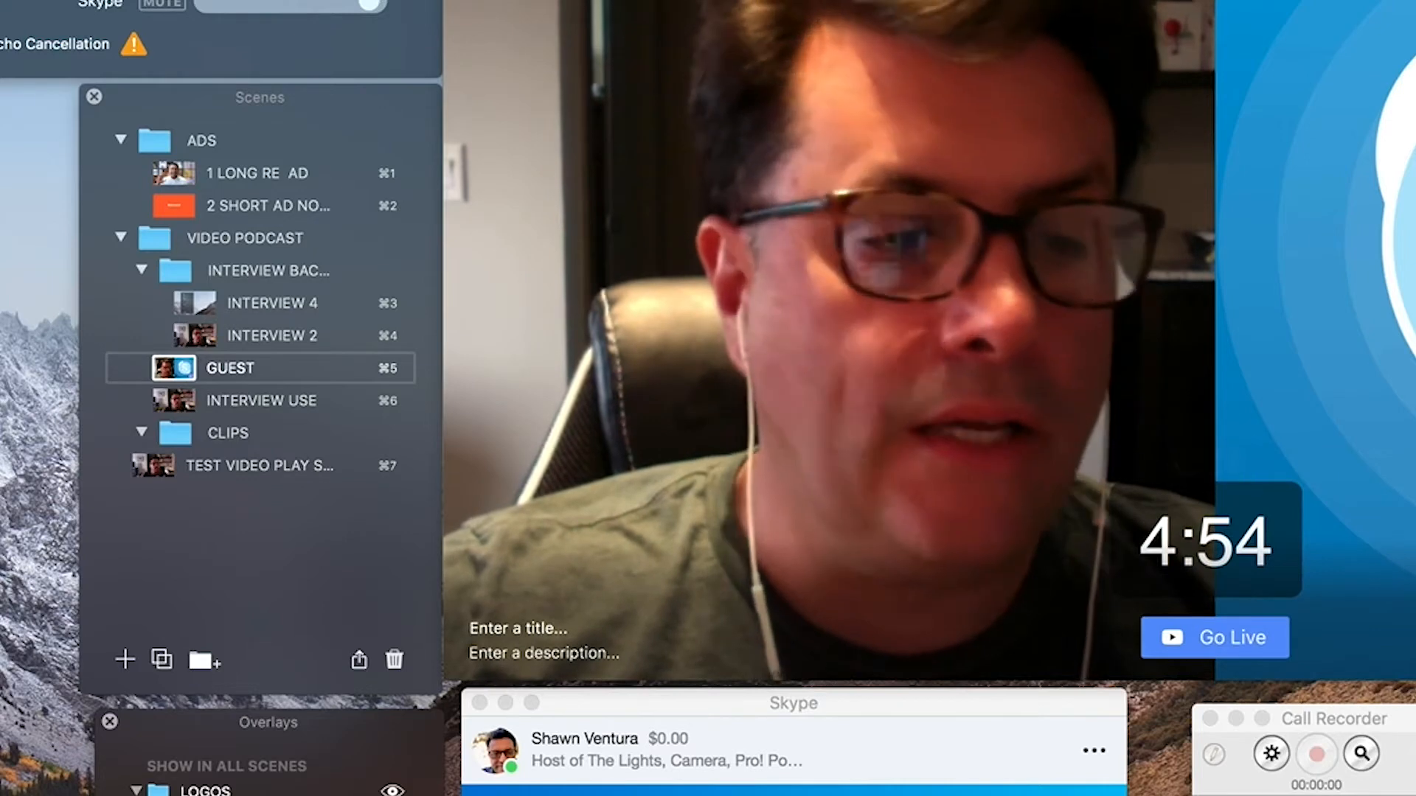
{"action": "mouse_move", "coordinate": [1192, 523]}
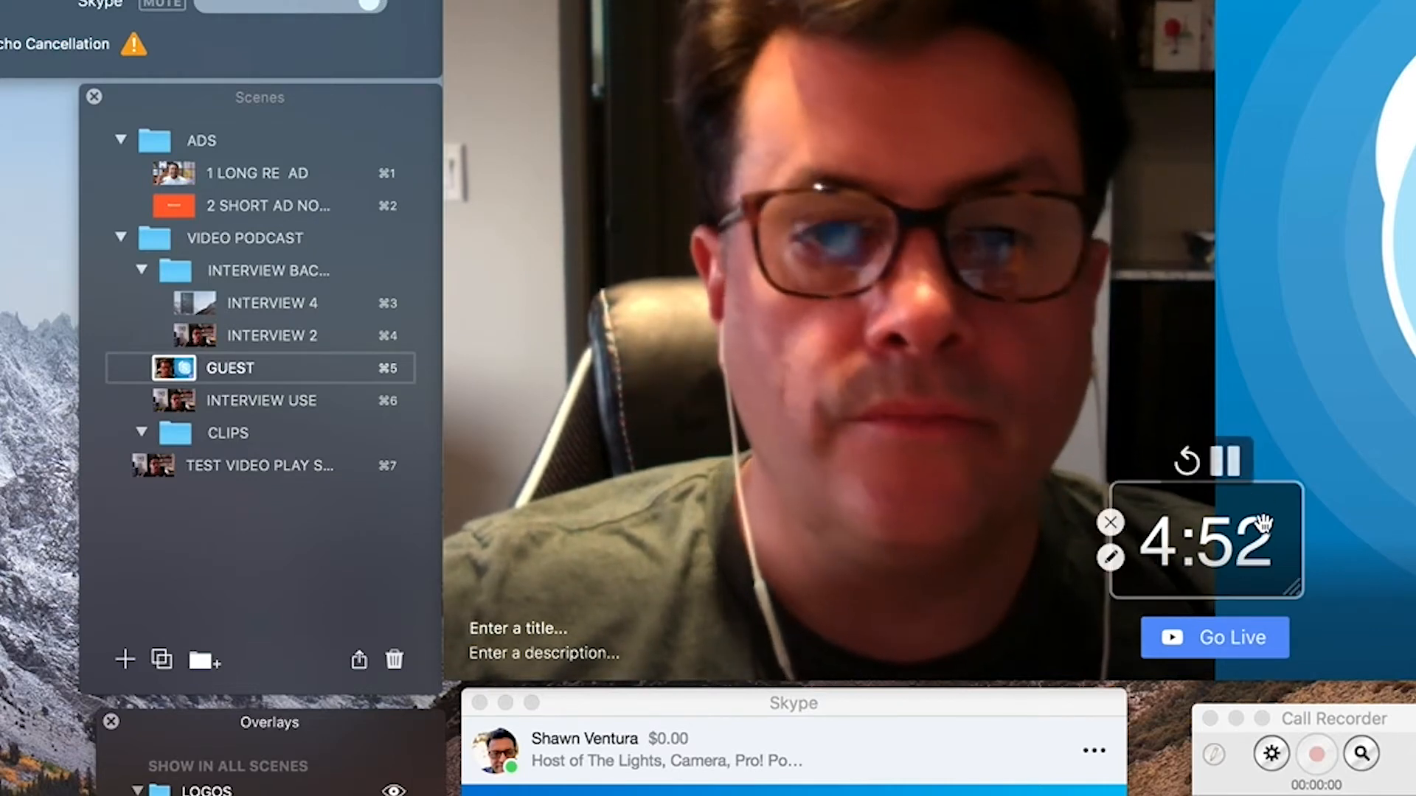
{"action": "left_click", "coordinate": [1111, 522]}
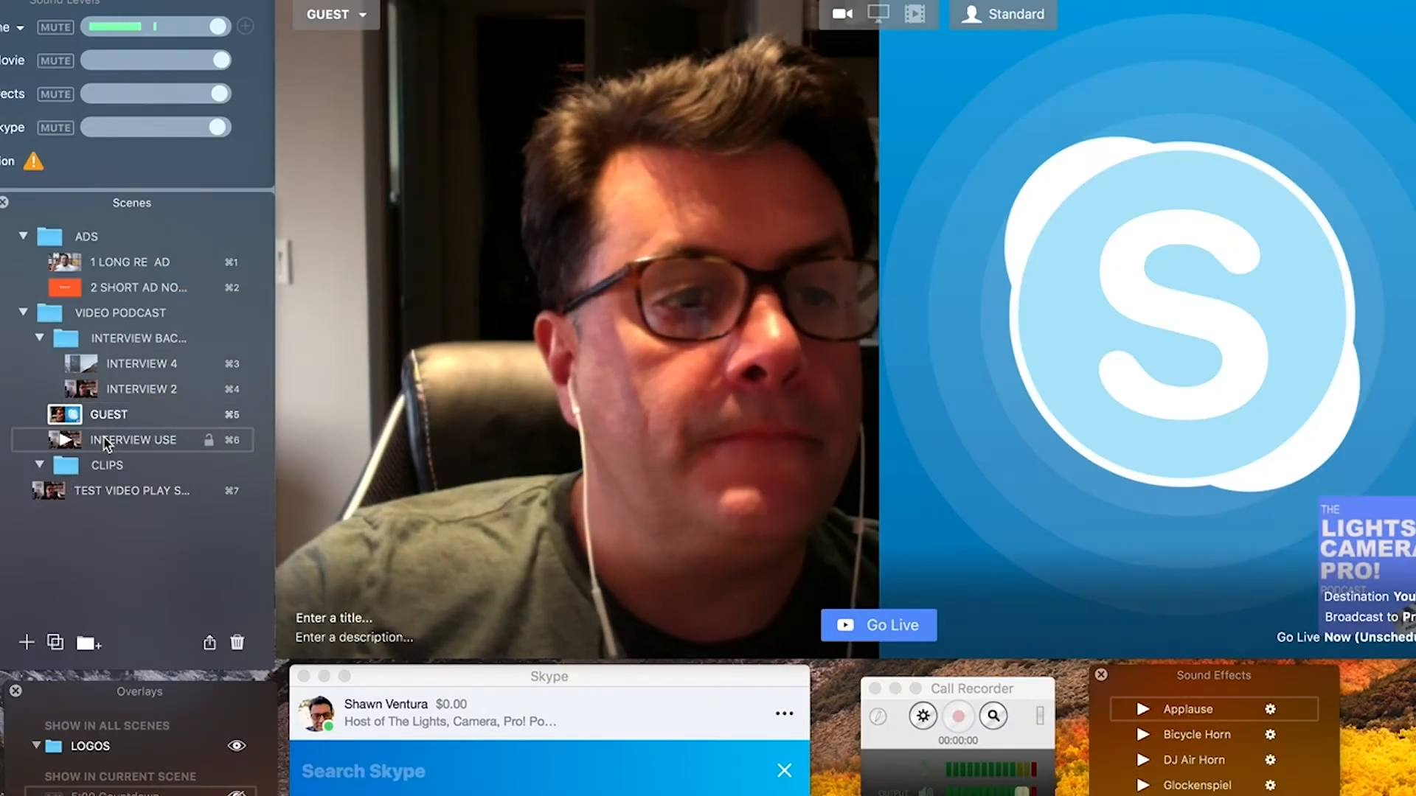
Step: Remove and re-add the Skype Guest and FaceTime camera sources in the GUEST scene, so that Skype fills the left half of the split
{"action": "double_click", "coordinate": [118, 440]}
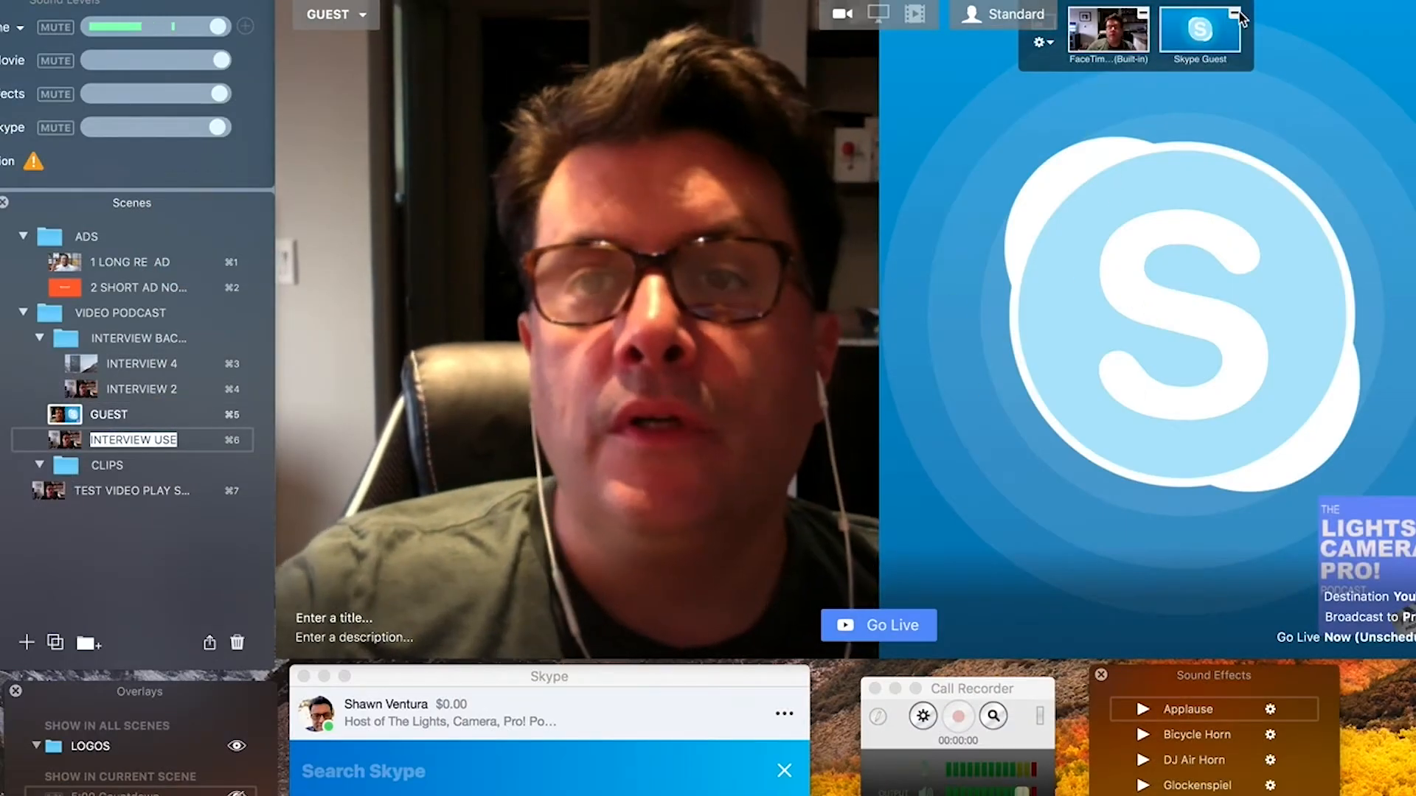
{"action": "left_click", "coordinate": [1234, 14]}
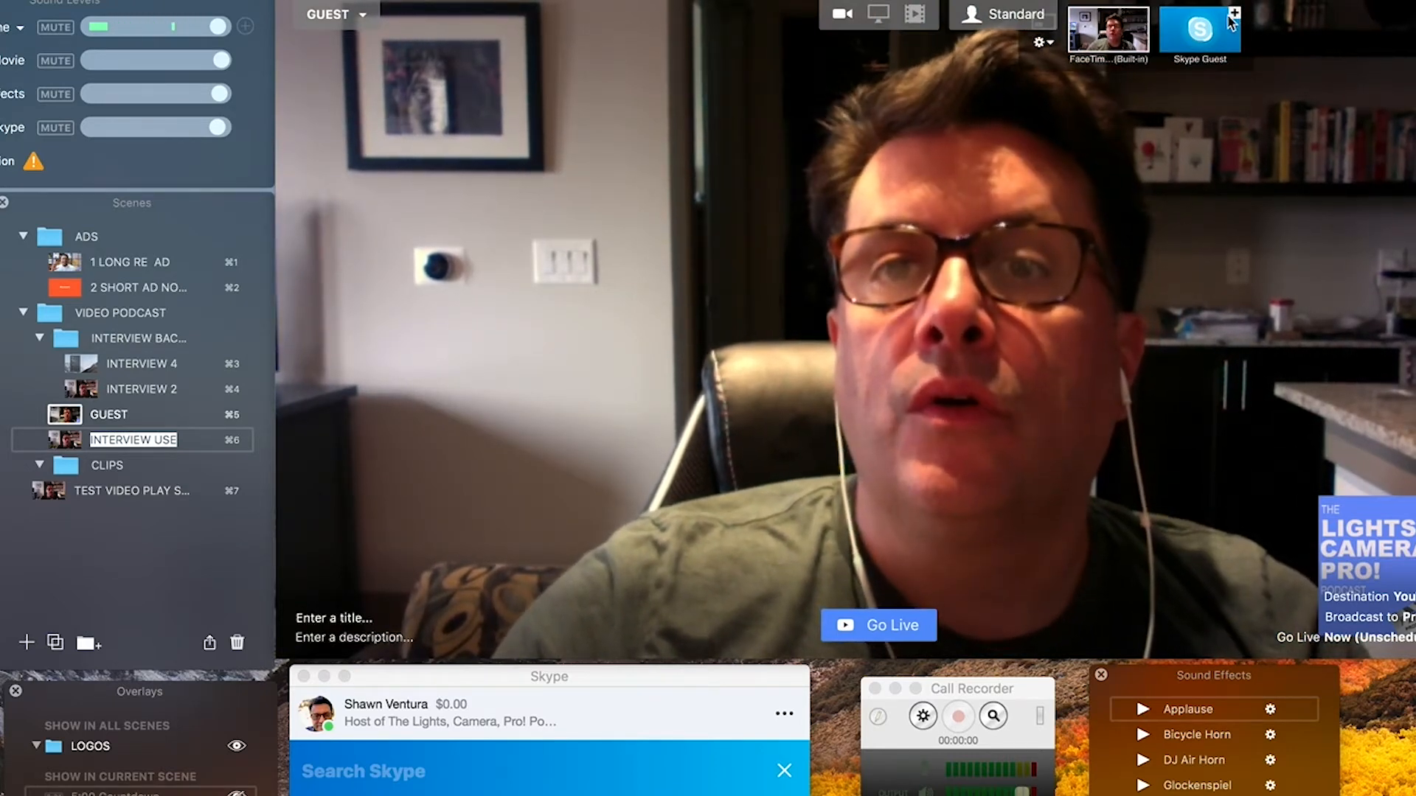
{"action": "left_click", "coordinate": [1233, 15]}
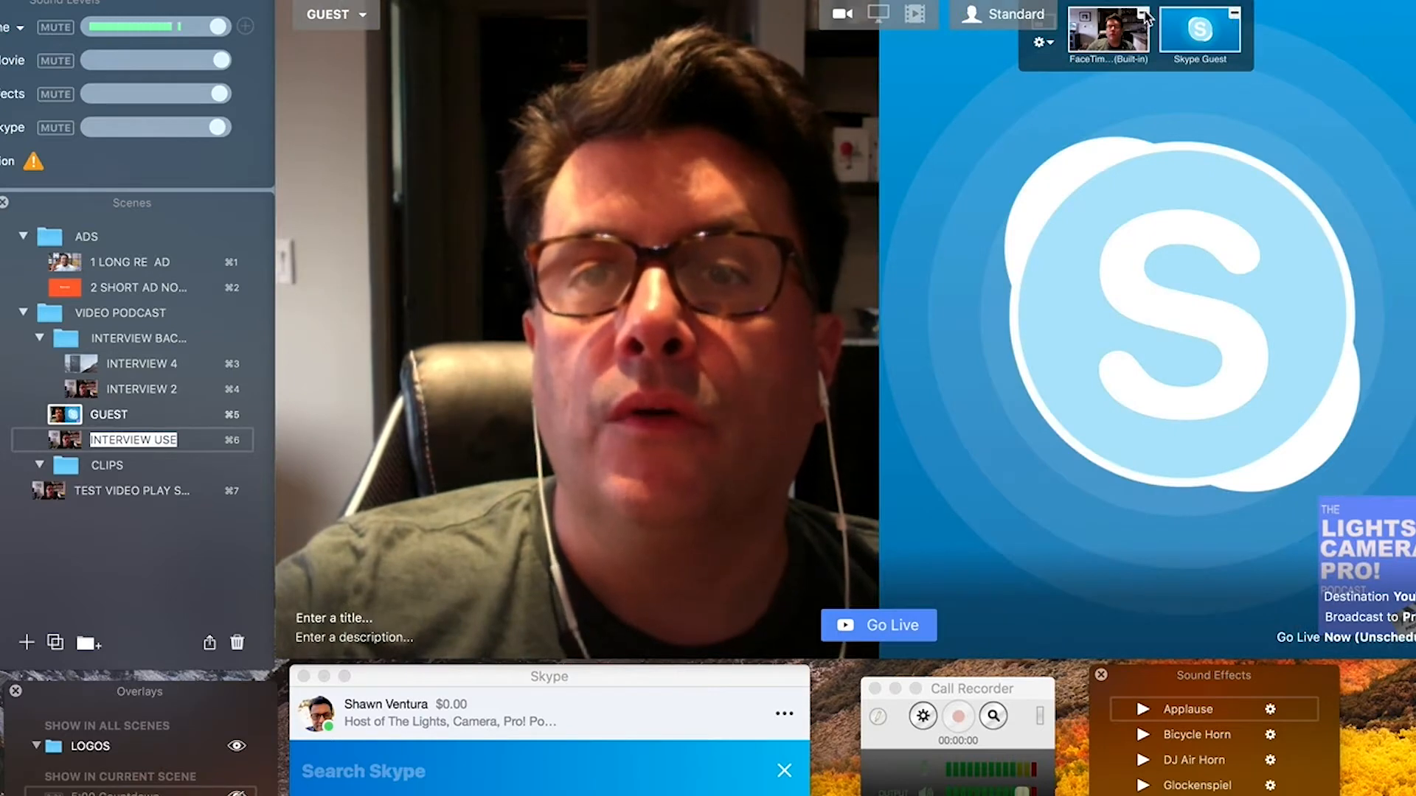
{"action": "left_click", "coordinate": [1209, 31]}
{"action": "left_click", "coordinate": [1142, 12]}
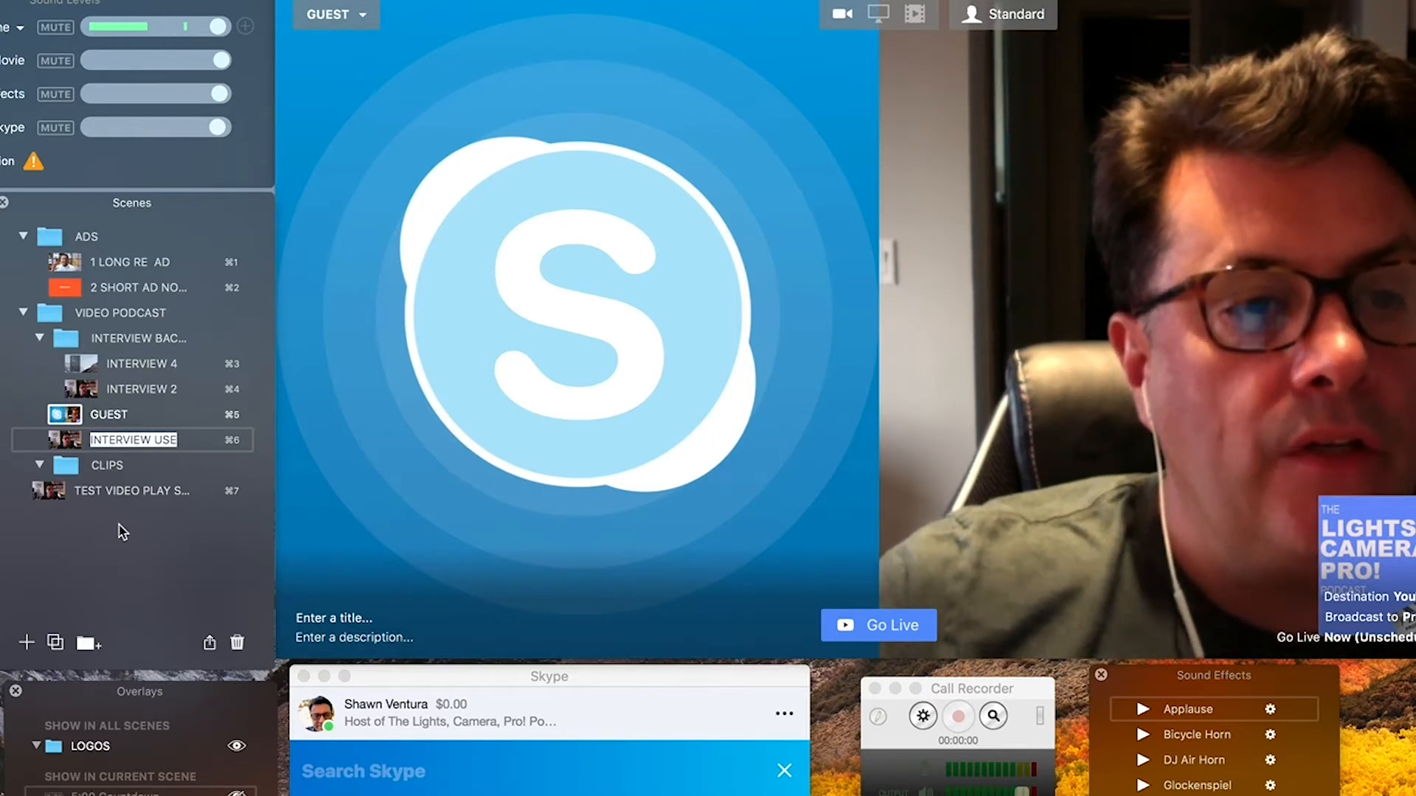
Step: Create a new scene and add LCP NEW OPEN ANIMATION HD 2.mov from the PODCASTS > LOGO folder as an animated overlay
{"action": "left_click", "coordinate": [27, 644]}
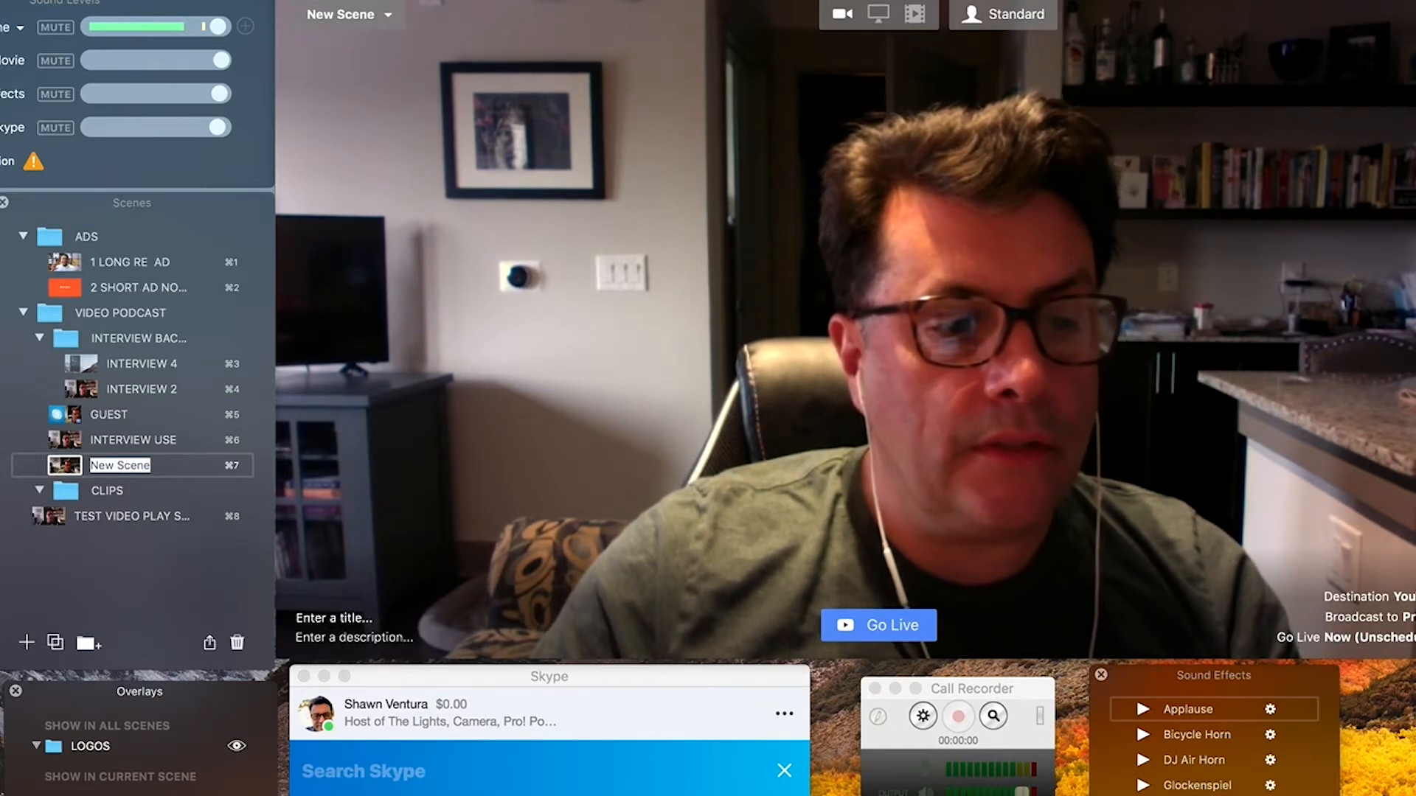
{"action": "left_click", "coordinate": [874, 29]}
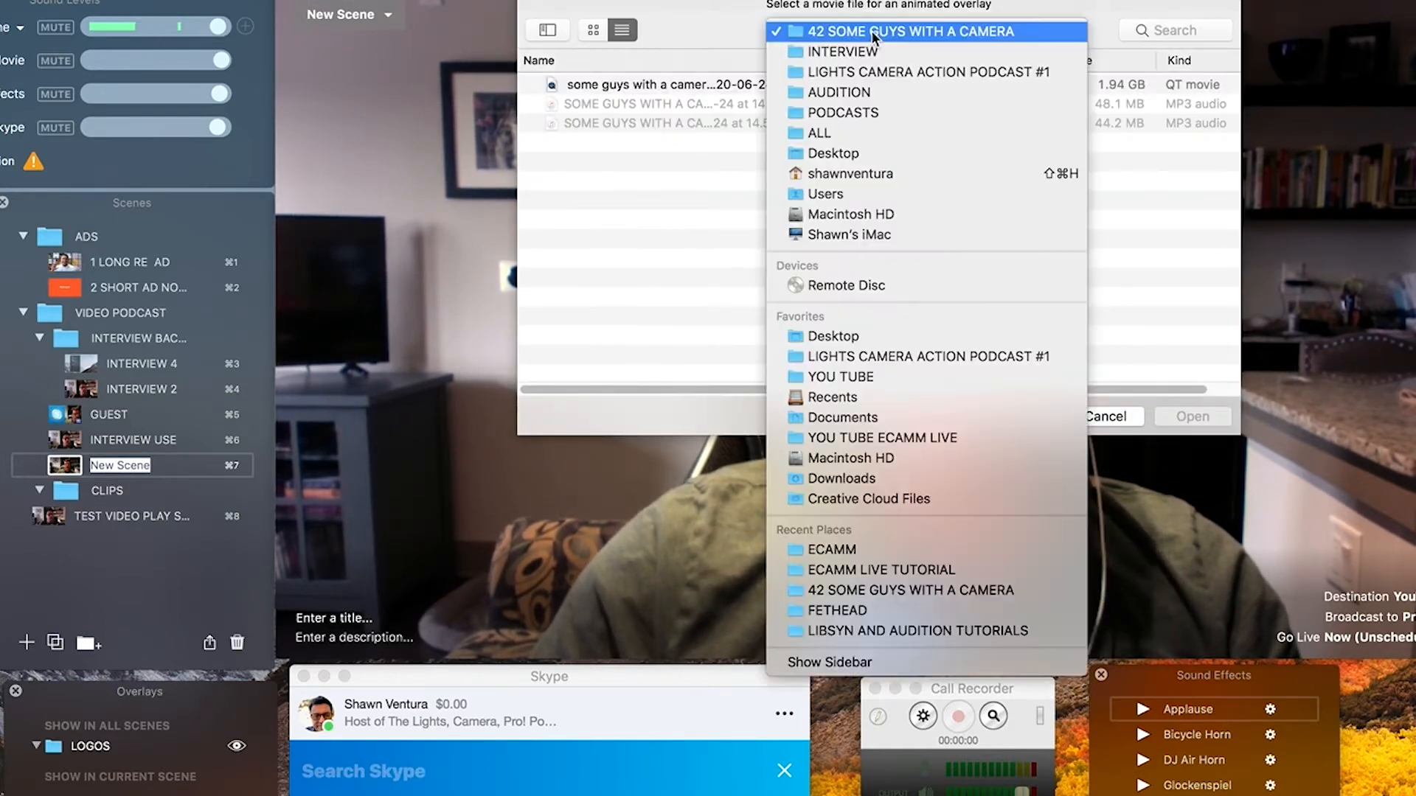
{"action": "left_click", "coordinate": [874, 111]}
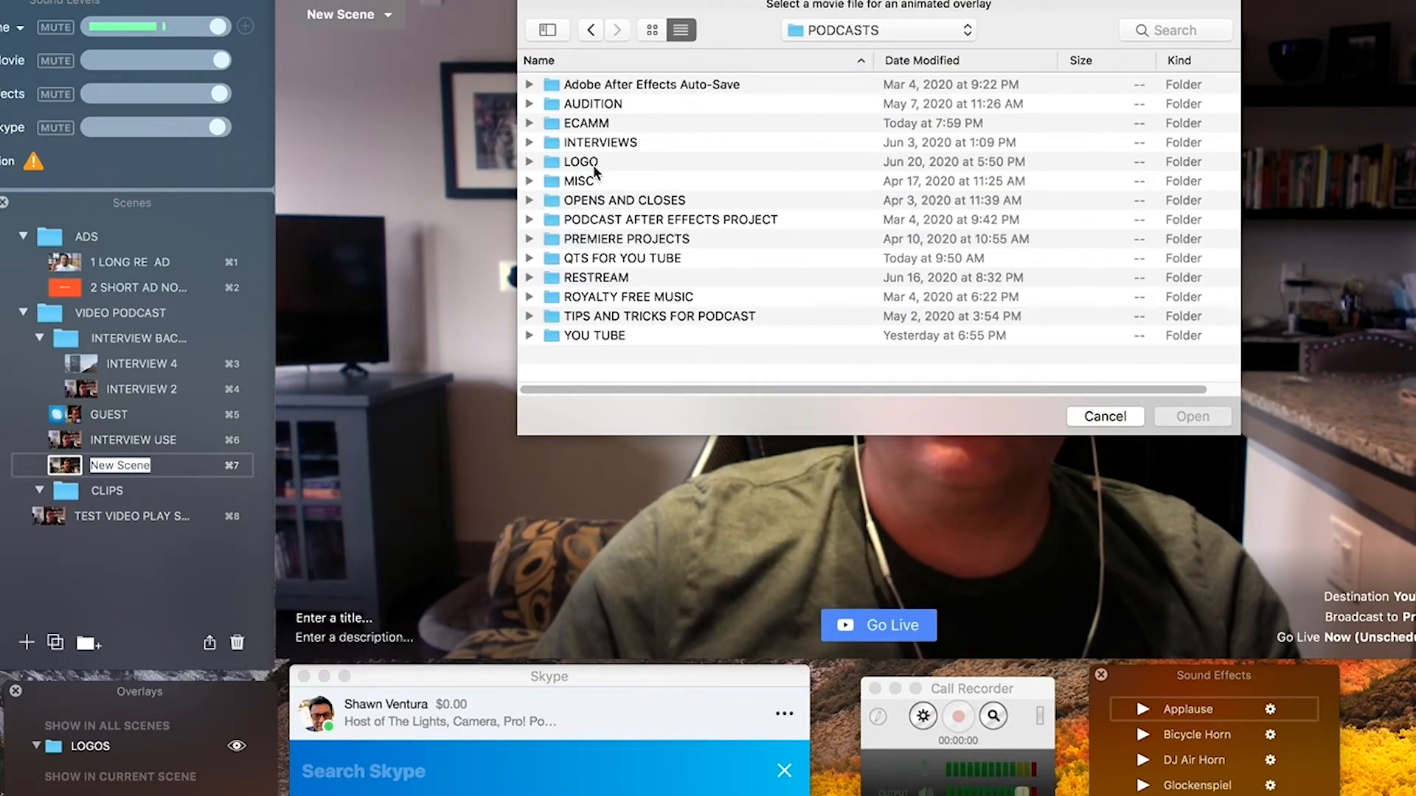
{"action": "left_click", "coordinate": [592, 163]}
{"action": "double_click", "coordinate": [592, 163]}
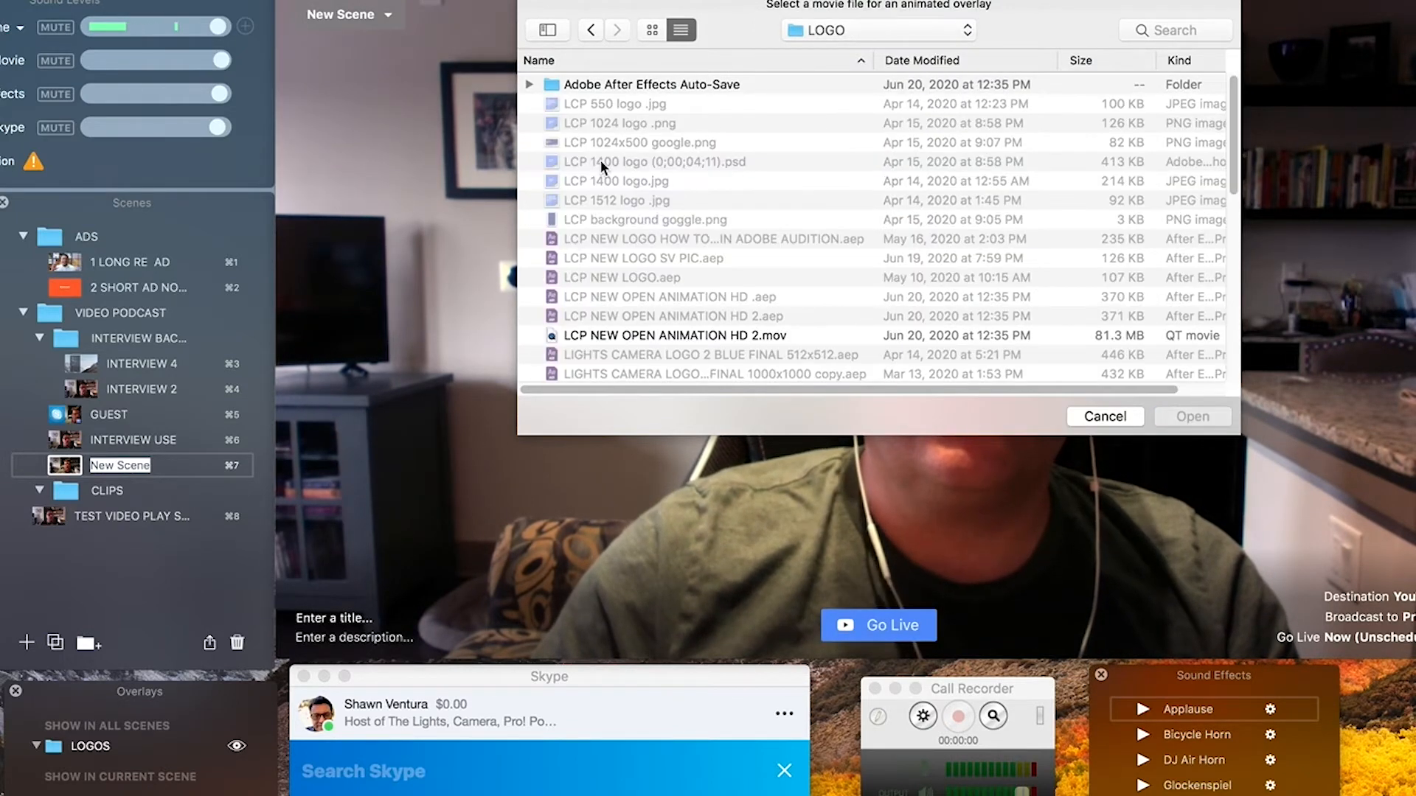
{"action": "left_click", "coordinate": [646, 335]}
{"action": "left_click", "coordinate": [1209, 416]}
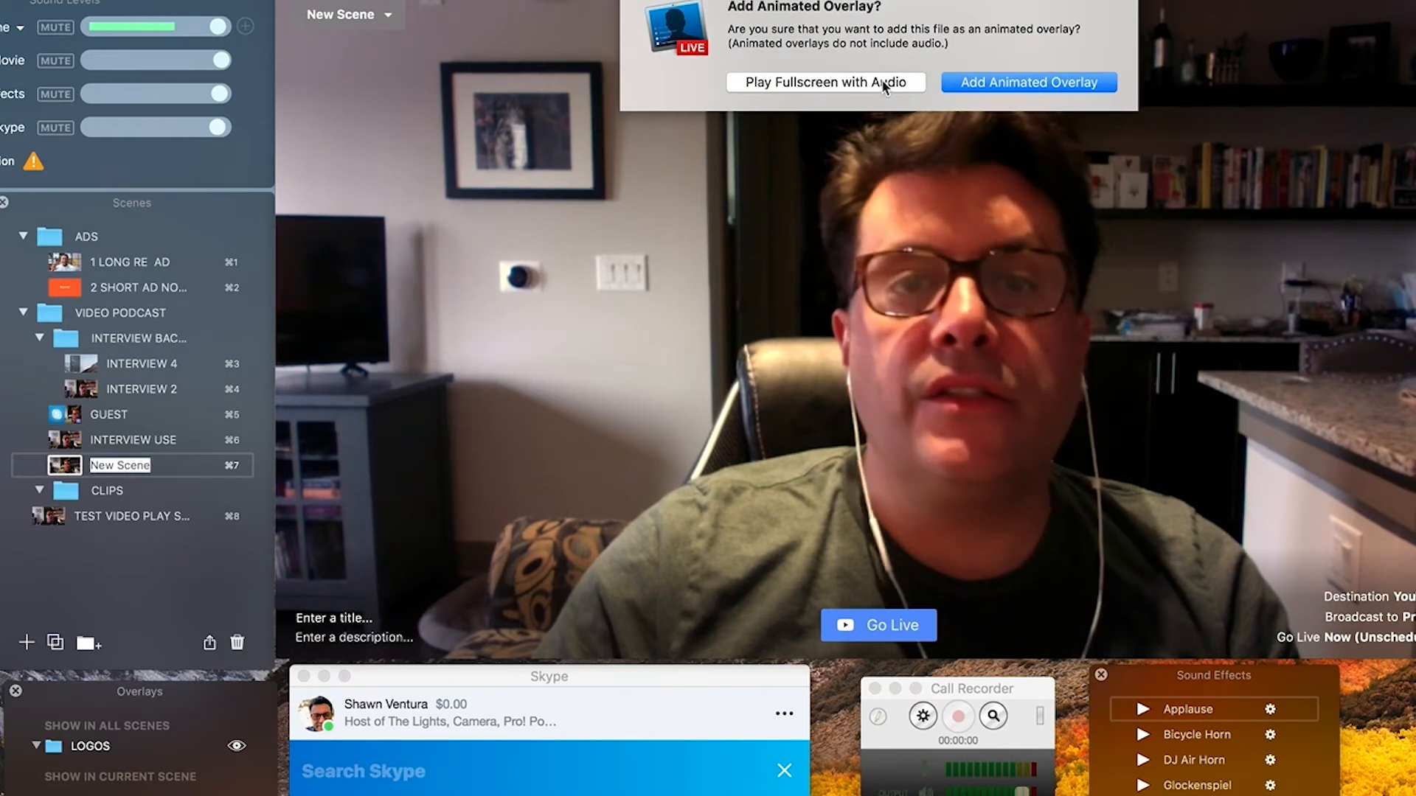
{"action": "left_click", "coordinate": [1002, 81]}
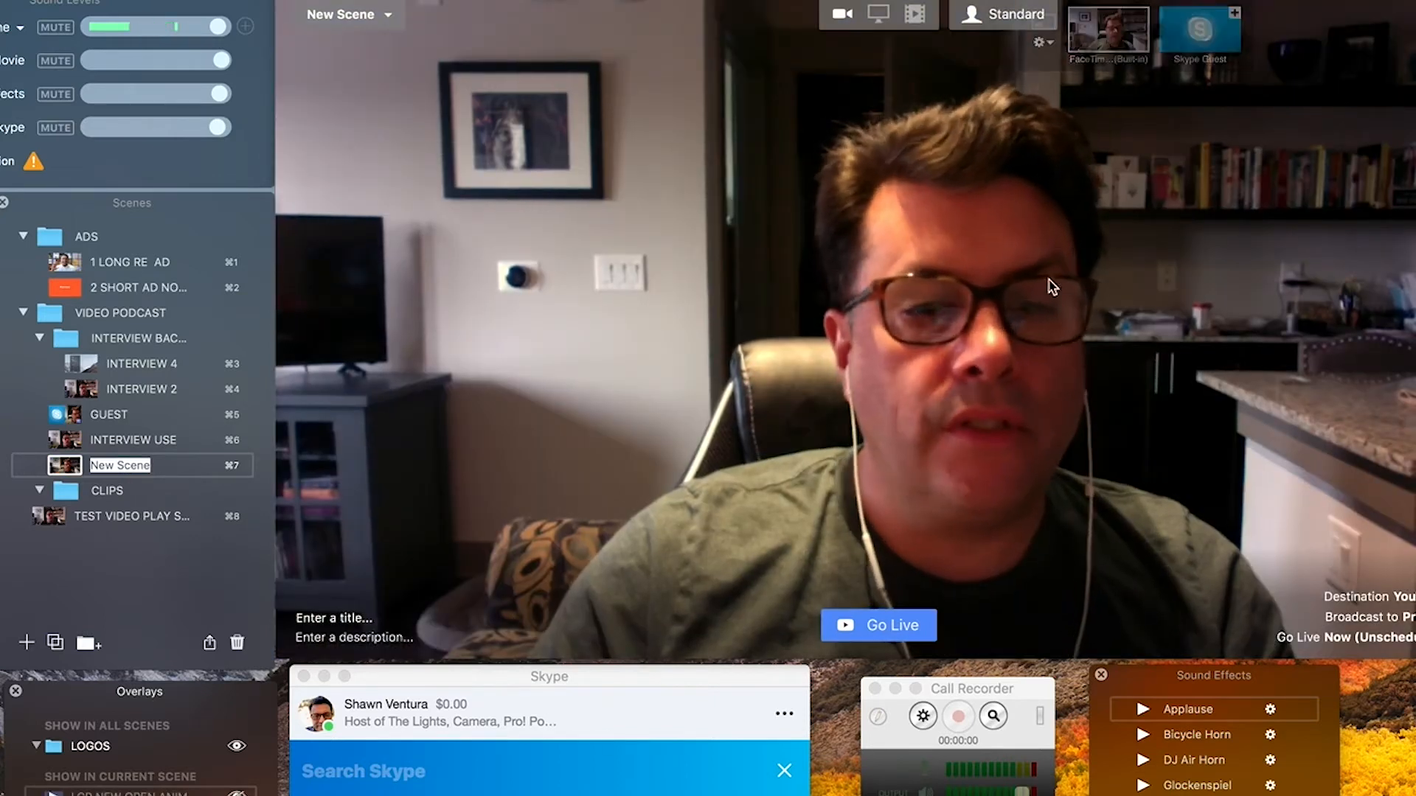
Step: Add the Skype Guest source to the new scene and place an enlarged text overlay with the host's first name over the host's video
{"action": "mouse_move", "coordinate": [1198, 93]}
{"action": "left_click", "coordinate": [1233, 14]}
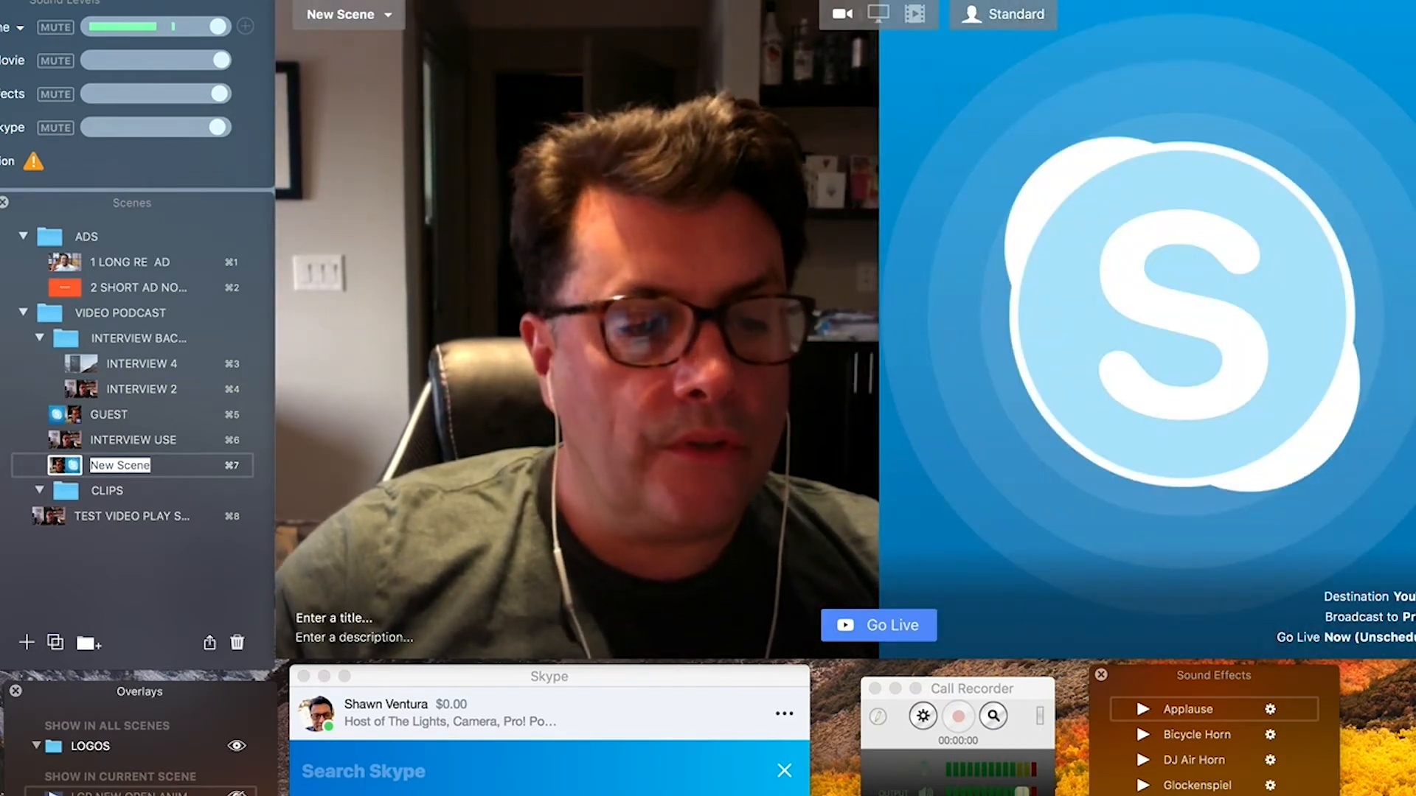
{"action": "key", "text": "super+t"}
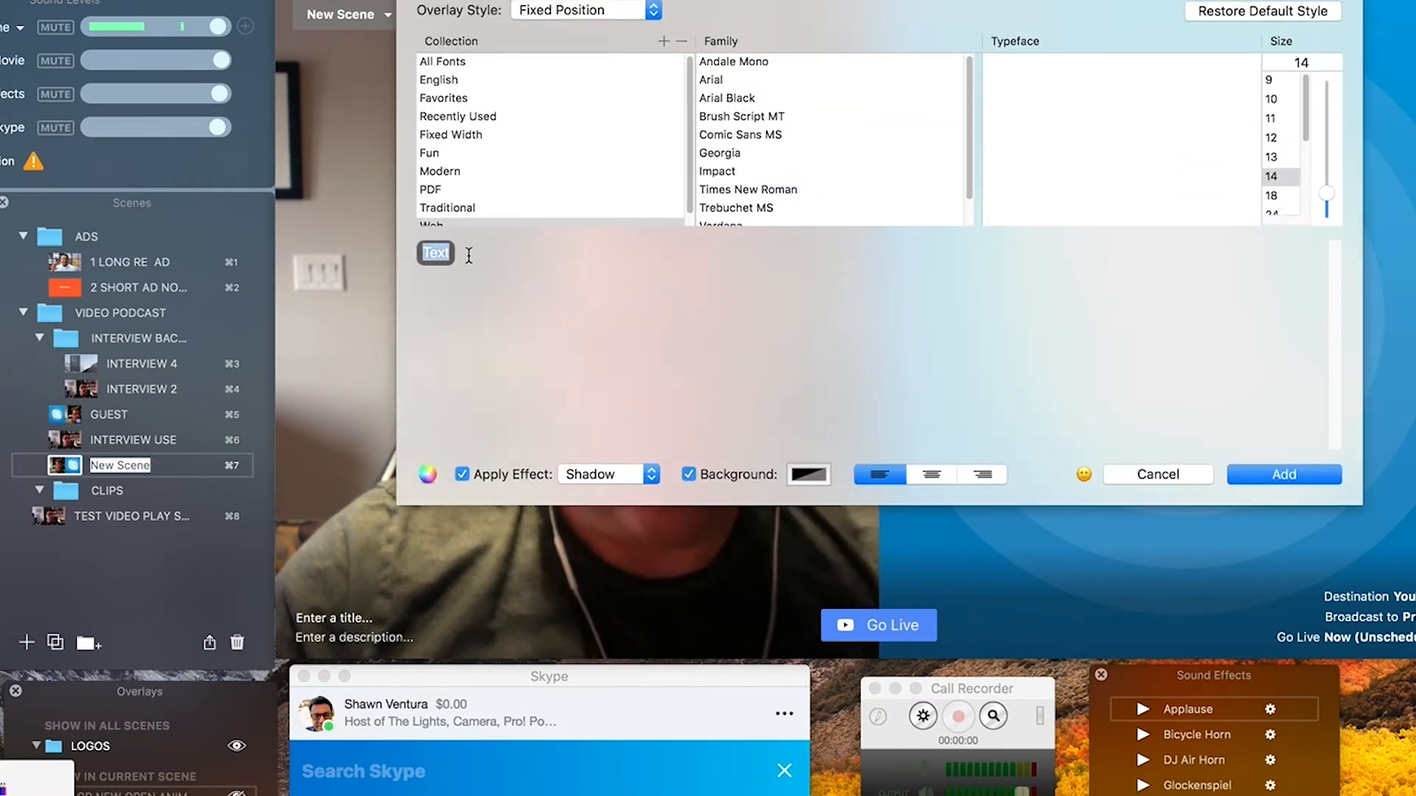
{"action": "type", "text": "SHAWN"}
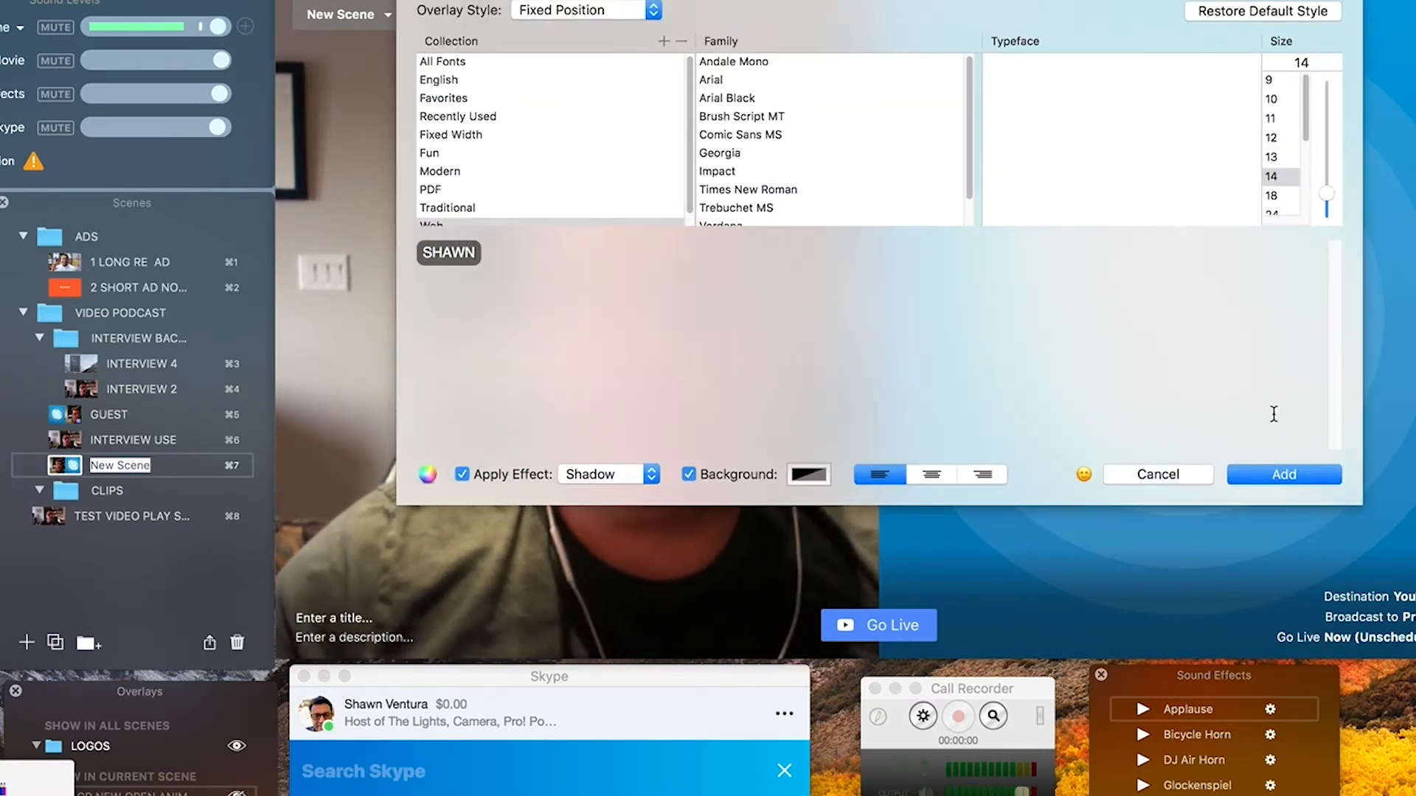
{"action": "left_click", "coordinate": [1267, 471]}
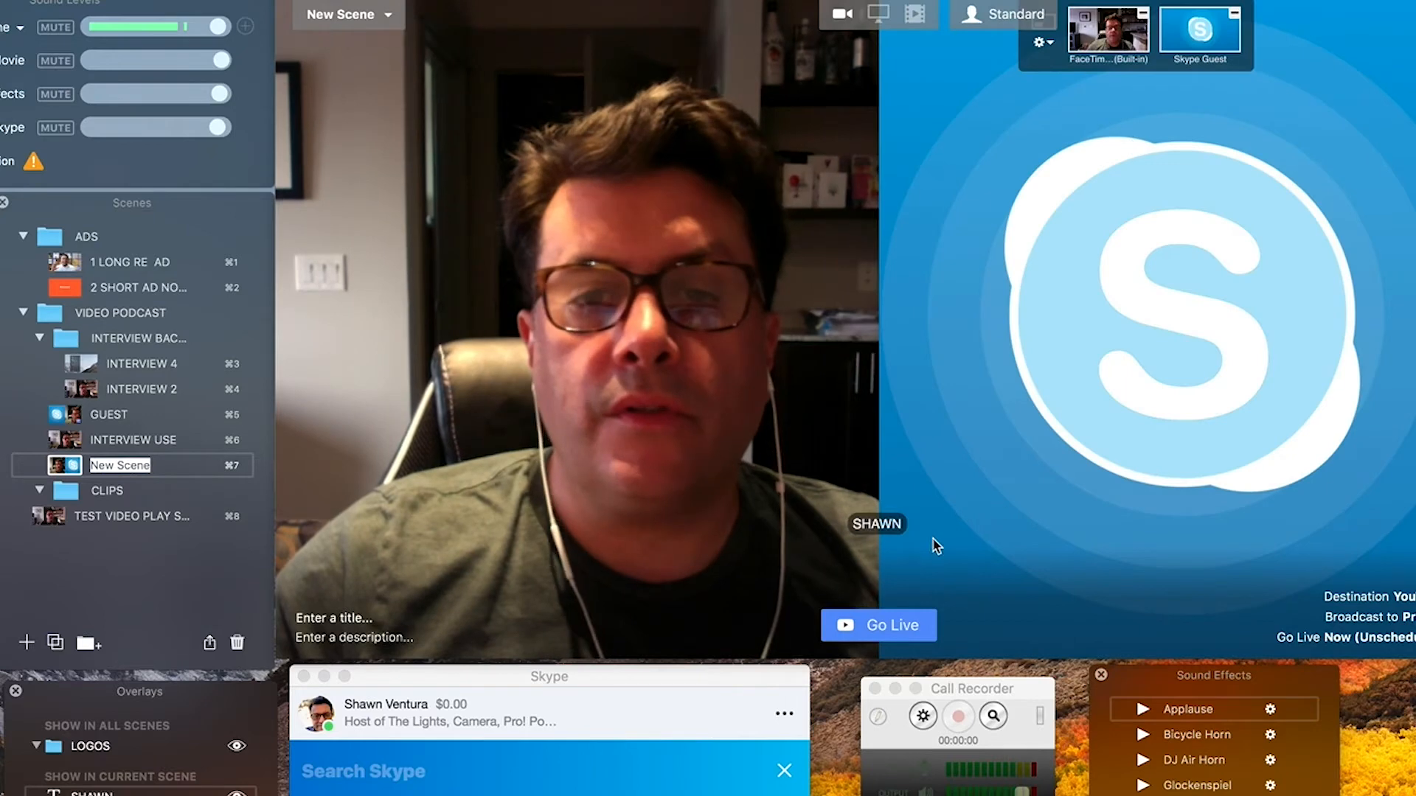
{"action": "left_click_drag", "start_coordinate": [885, 530], "coordinate": [591, 566]}
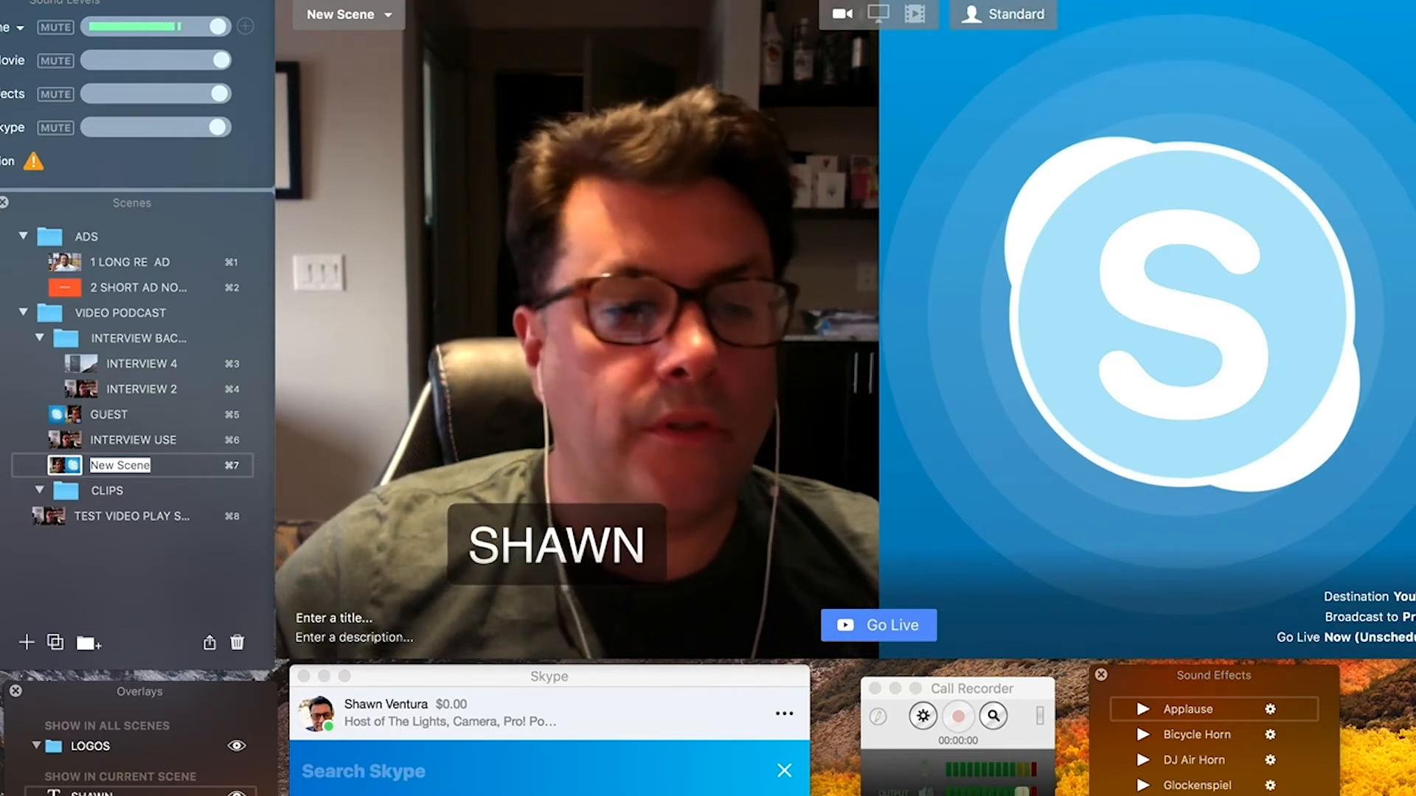
Step: Add a GUEST text overlay to the new scene, enlarge it and place it below the Skype guest's logo
{"action": "key", "text": "super+t"}
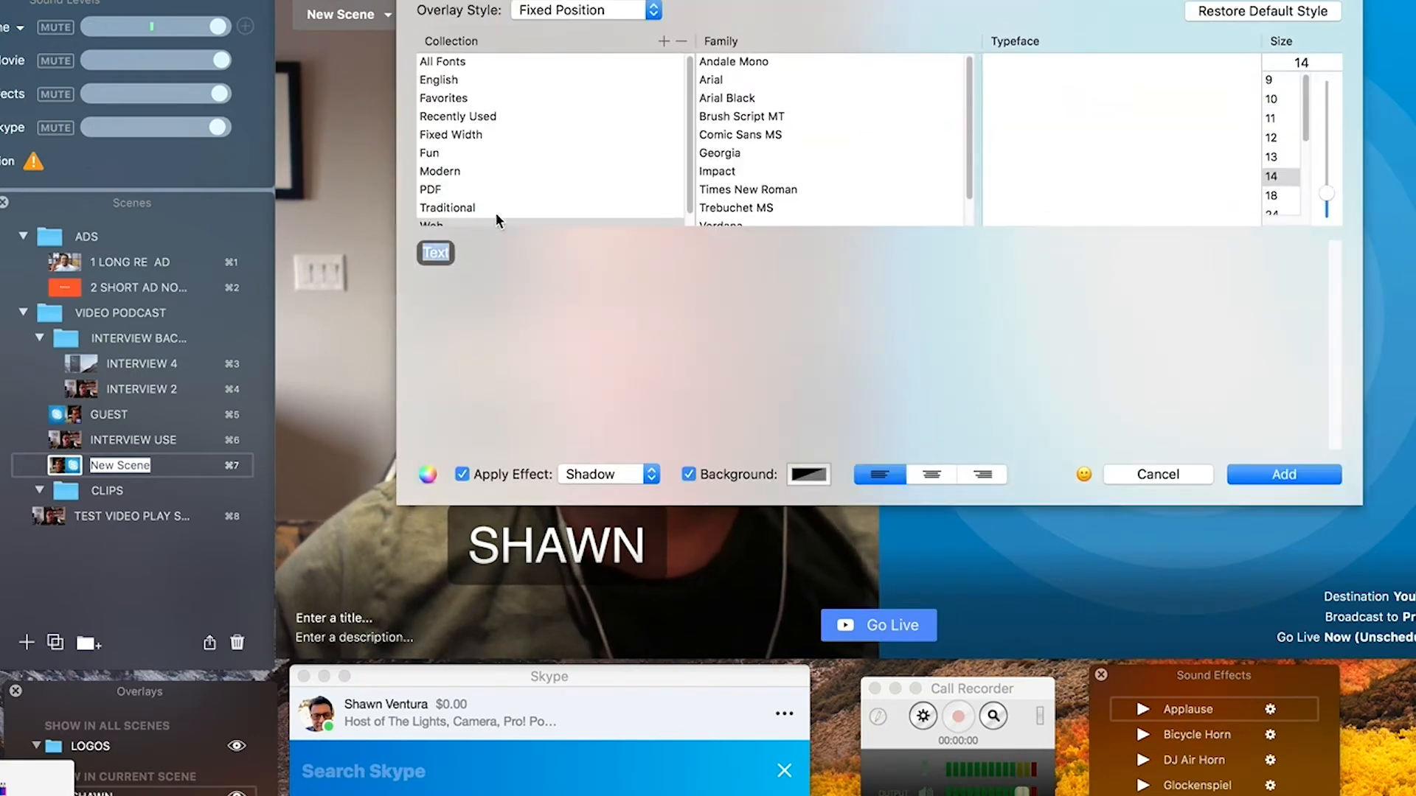
{"action": "type", "text": "GUEST"}
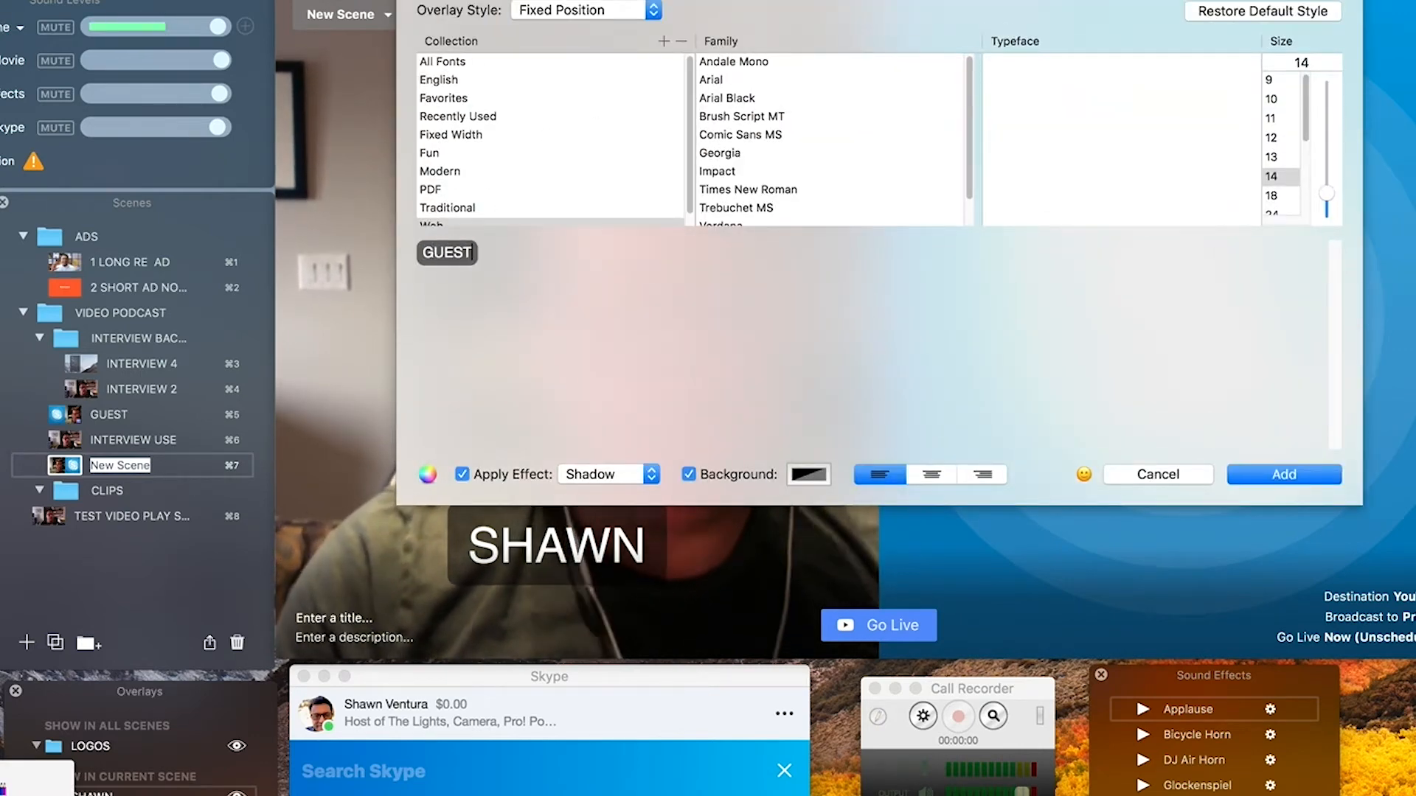
{"action": "left_click", "coordinate": [1268, 472]}
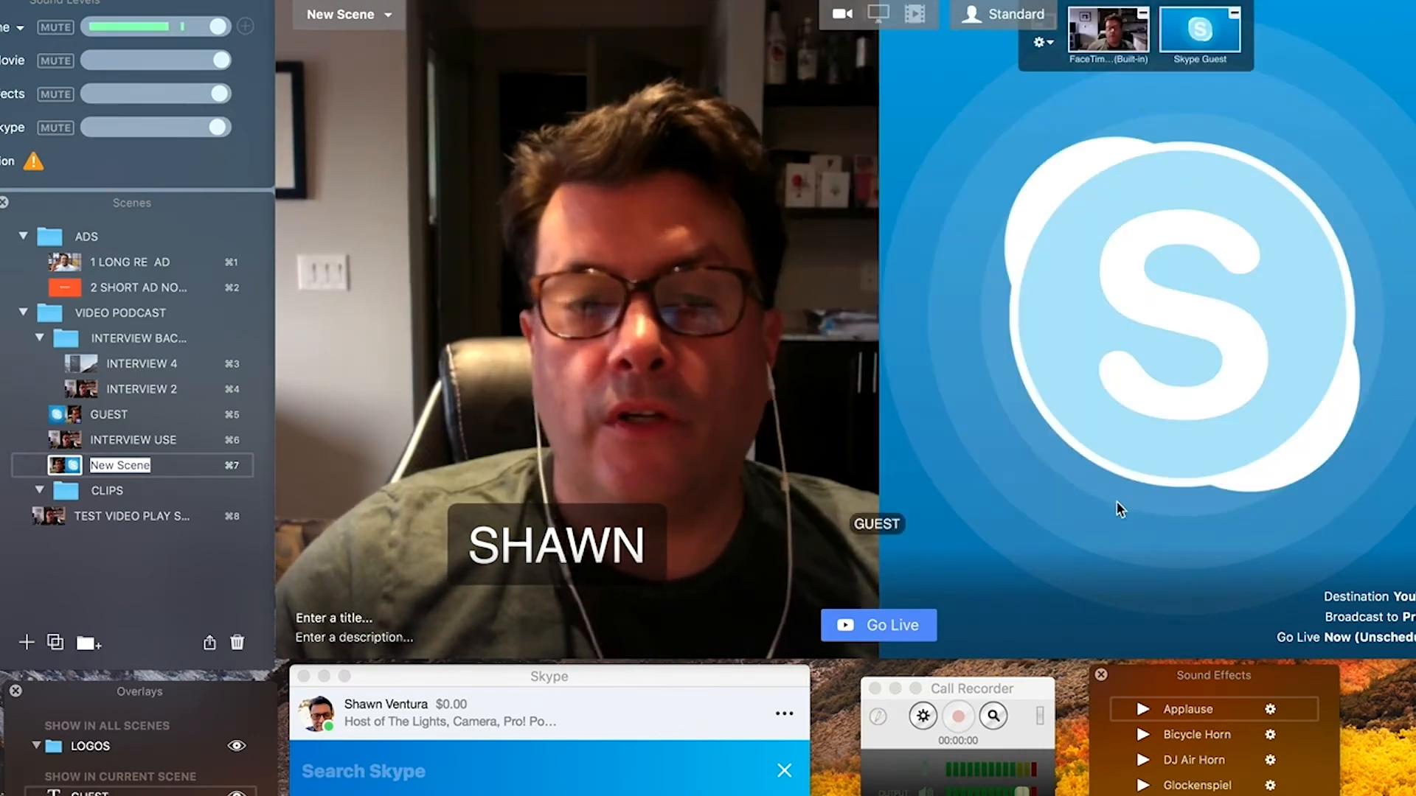
{"action": "left_click_drag", "start_coordinate": [901, 531], "coordinate": [1059, 590]}
{"action": "left_click_drag", "start_coordinate": [985, 554], "coordinate": [1206, 538]}
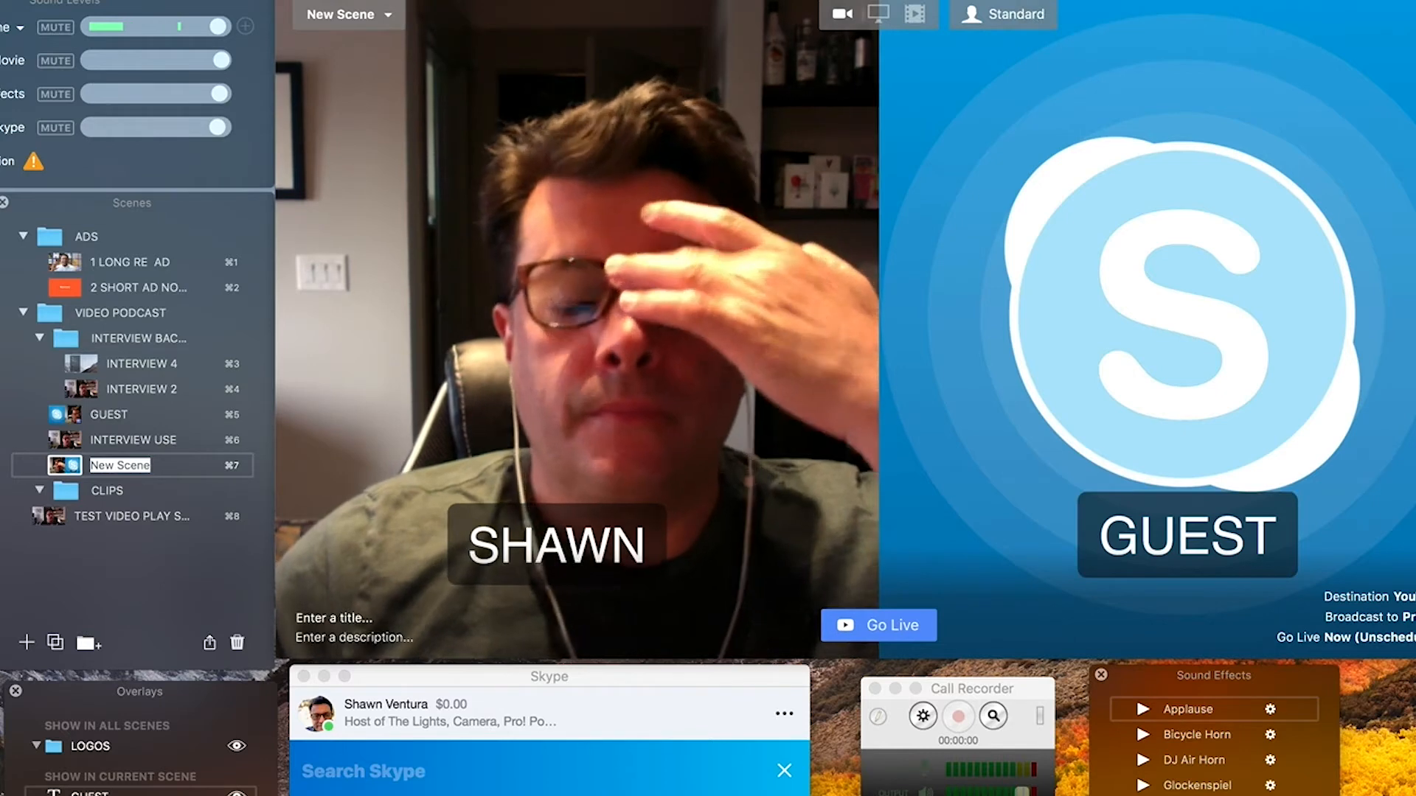
{"action": "left_click_drag", "start_coordinate": [974, 687], "coordinate": [980, 681]}
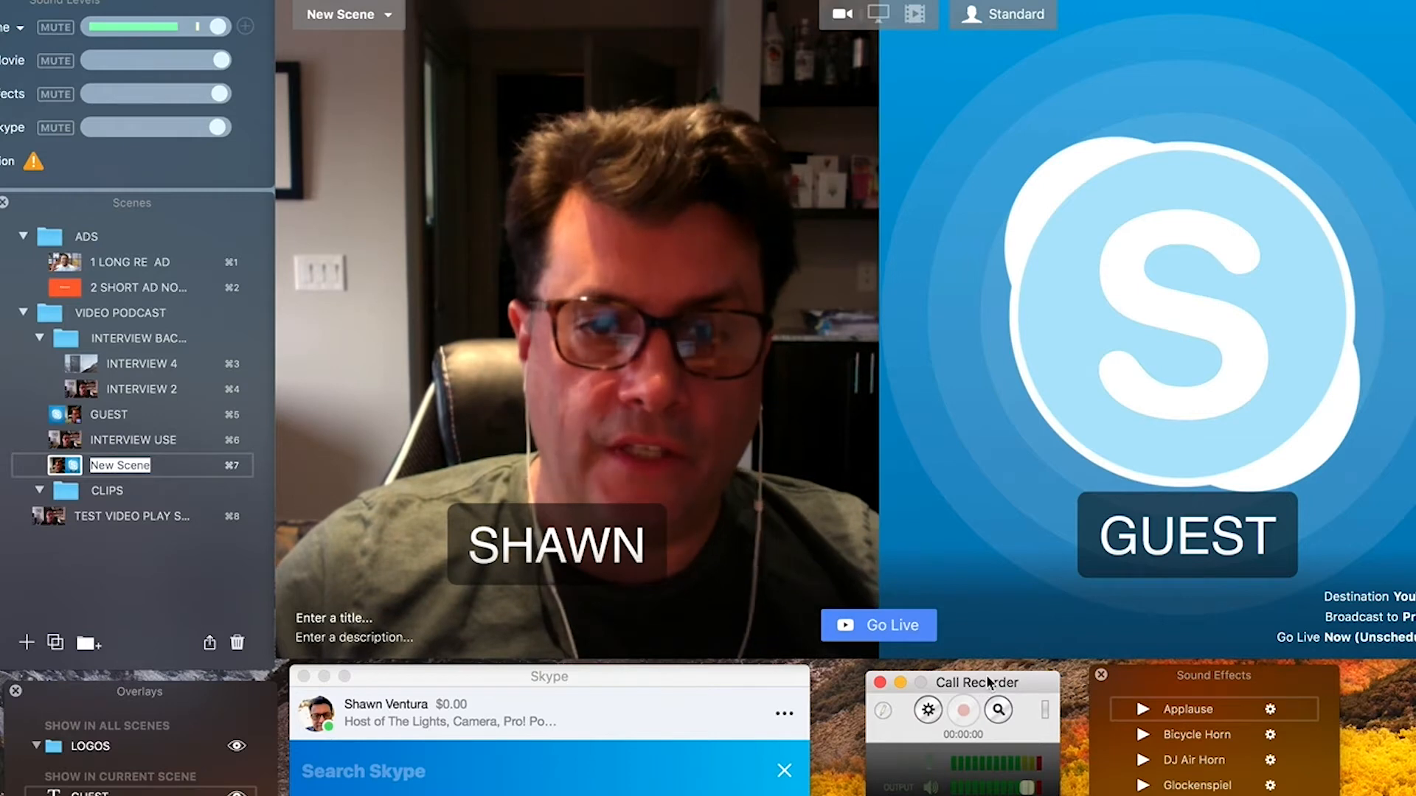
{"action": "mouse_move", "coordinate": [990, 682]}
{"action": "left_mouse_down"}
{"action": "mouse_move", "coordinate": [1031, 528]}
{"action": "mouse_move", "coordinate": [788, 495]}
{"action": "mouse_move", "coordinate": [995, 677]}
{"action": "left_mouse_up"}
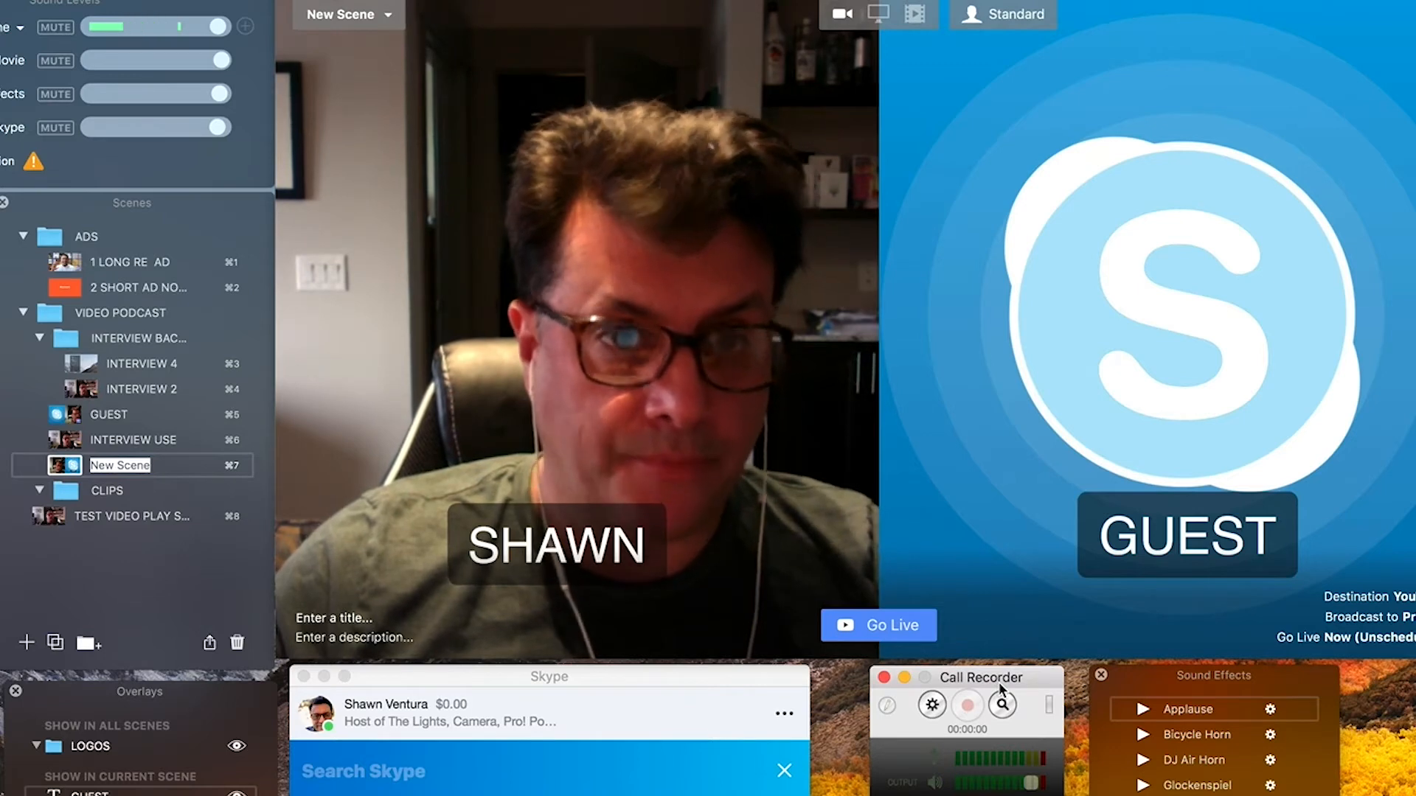
{"action": "left_click_drag", "start_coordinate": [992, 681], "coordinate": [985, 683]}
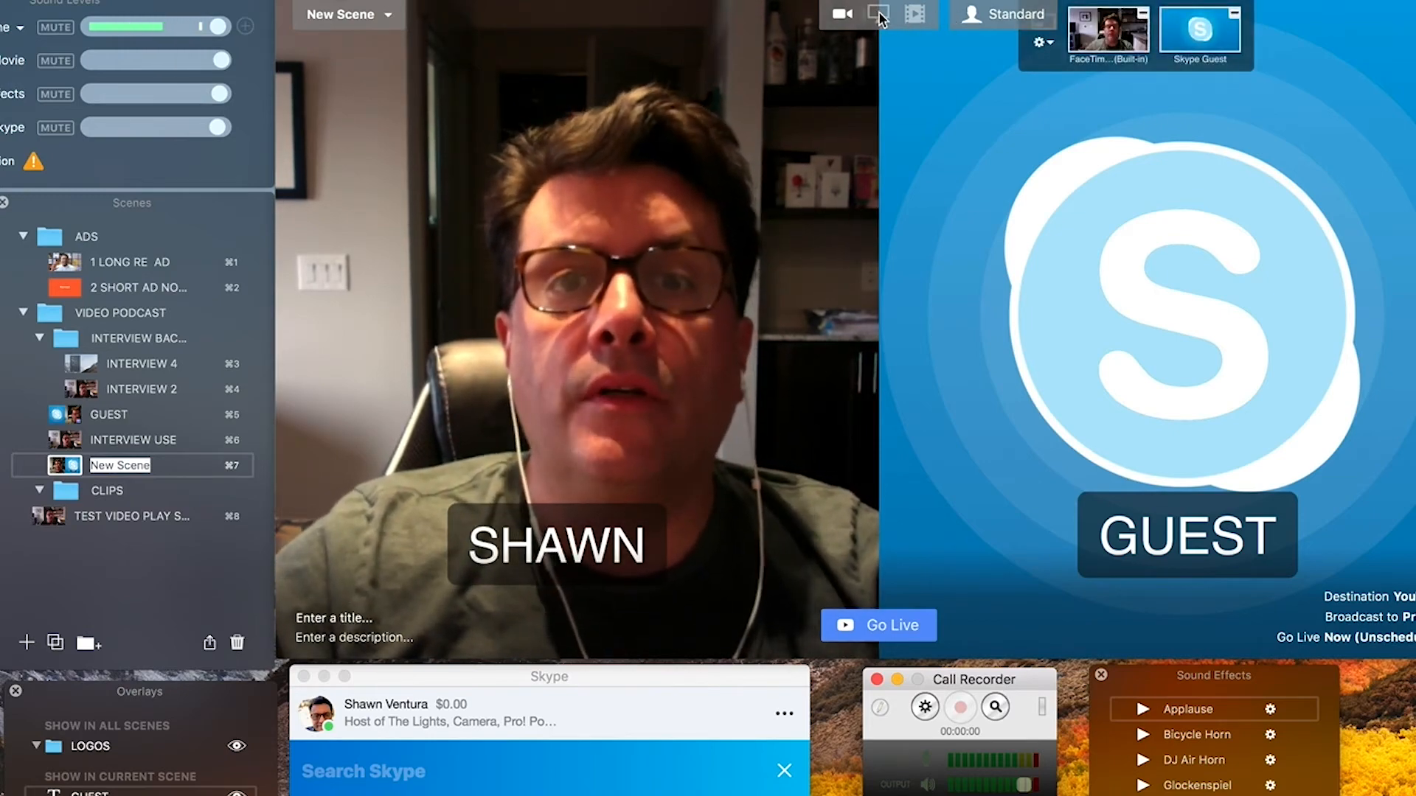
Step: Share the entire screen in the new scene, return to the camera view and look at the video file choices
{"action": "left_click", "coordinate": [874, 11]}
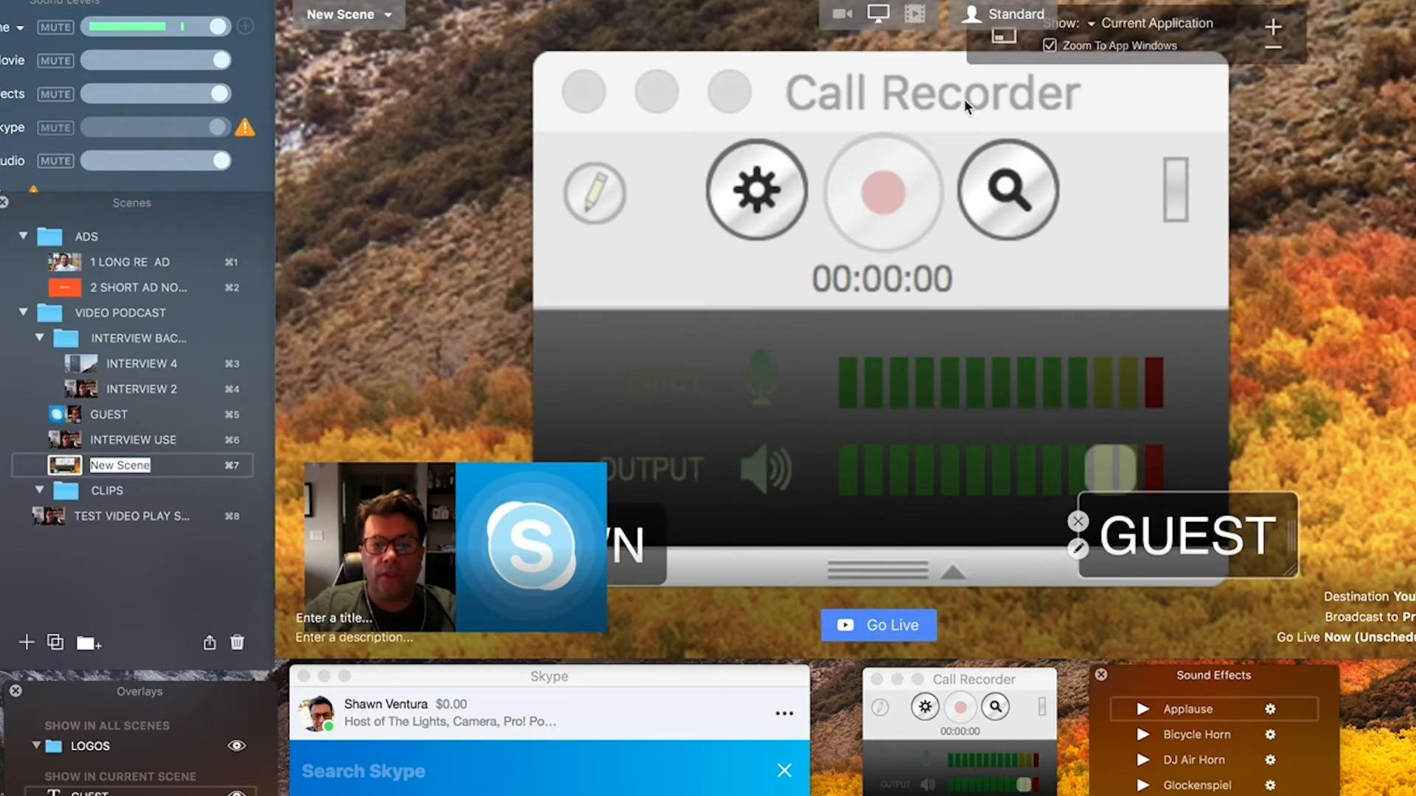
{"action": "left_click", "coordinate": [881, 14]}
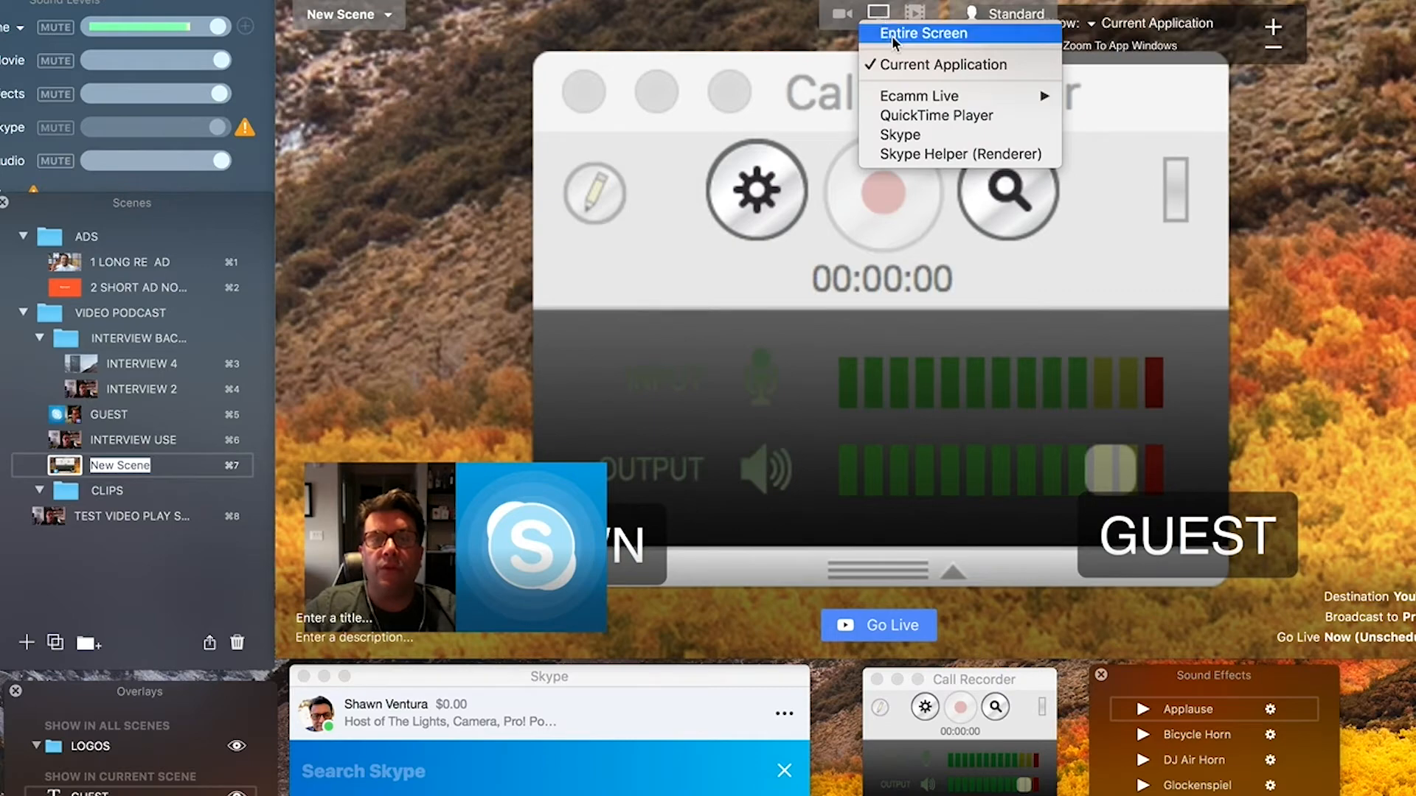
{"action": "left_click", "coordinate": [891, 36]}
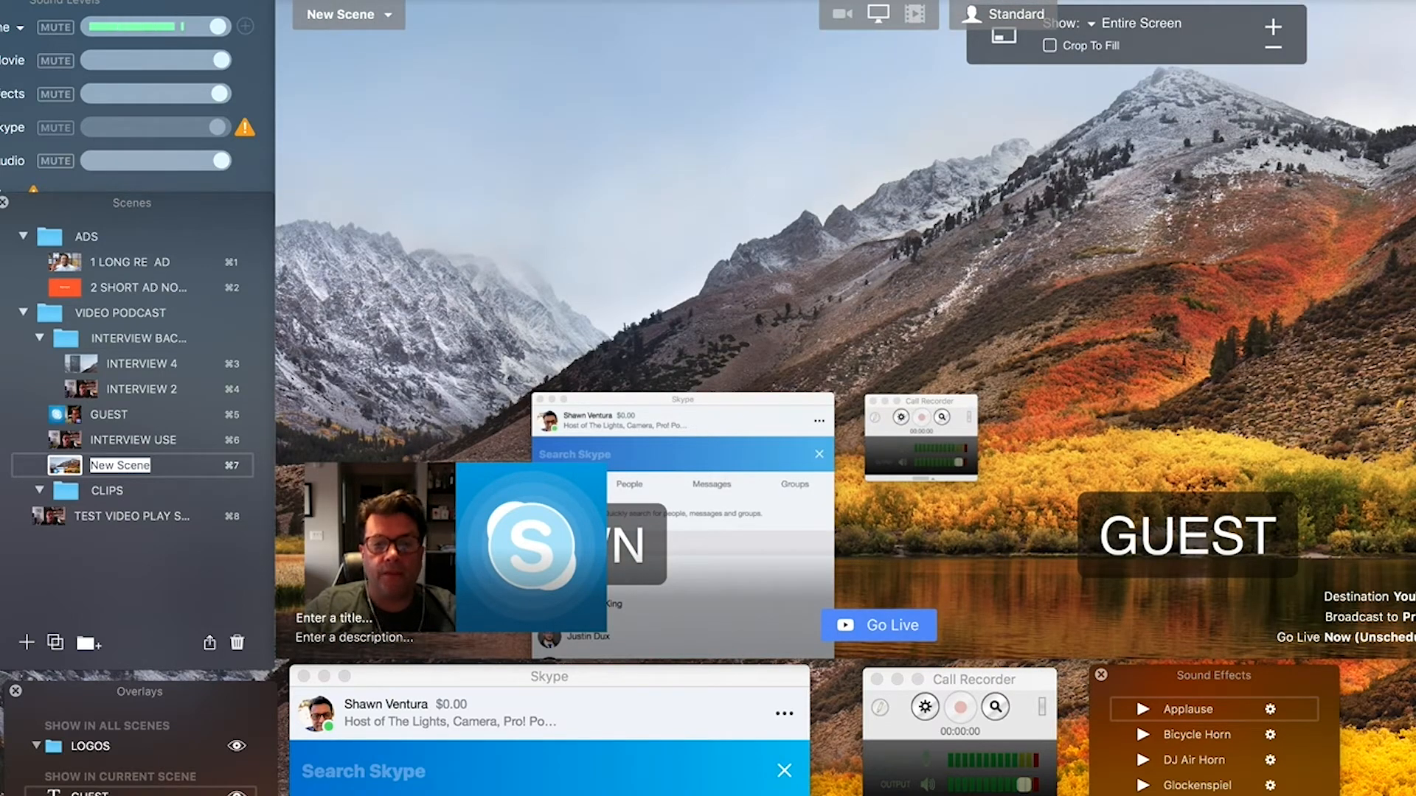
{"action": "left_click", "coordinate": [844, 18]}
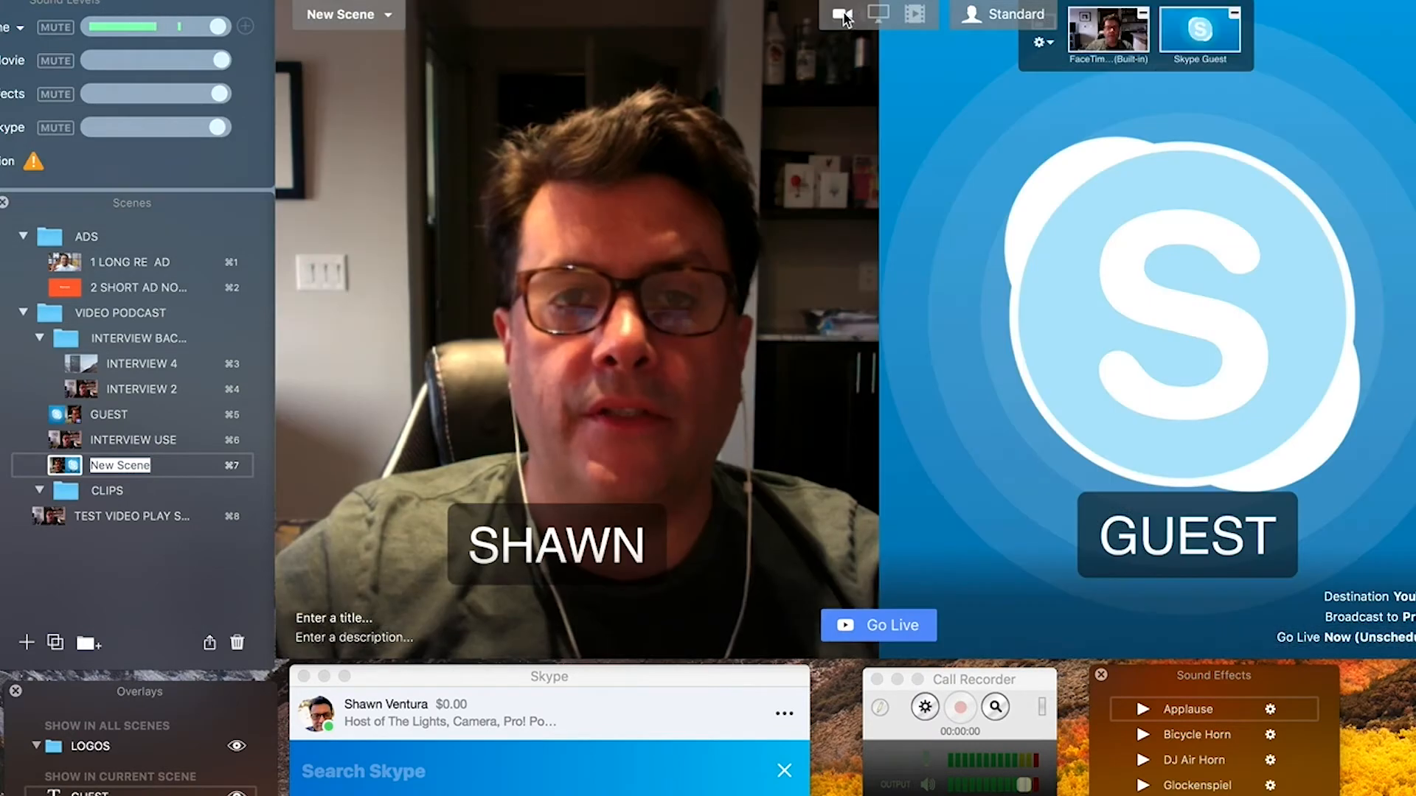
{"action": "left_click", "coordinate": [915, 16]}
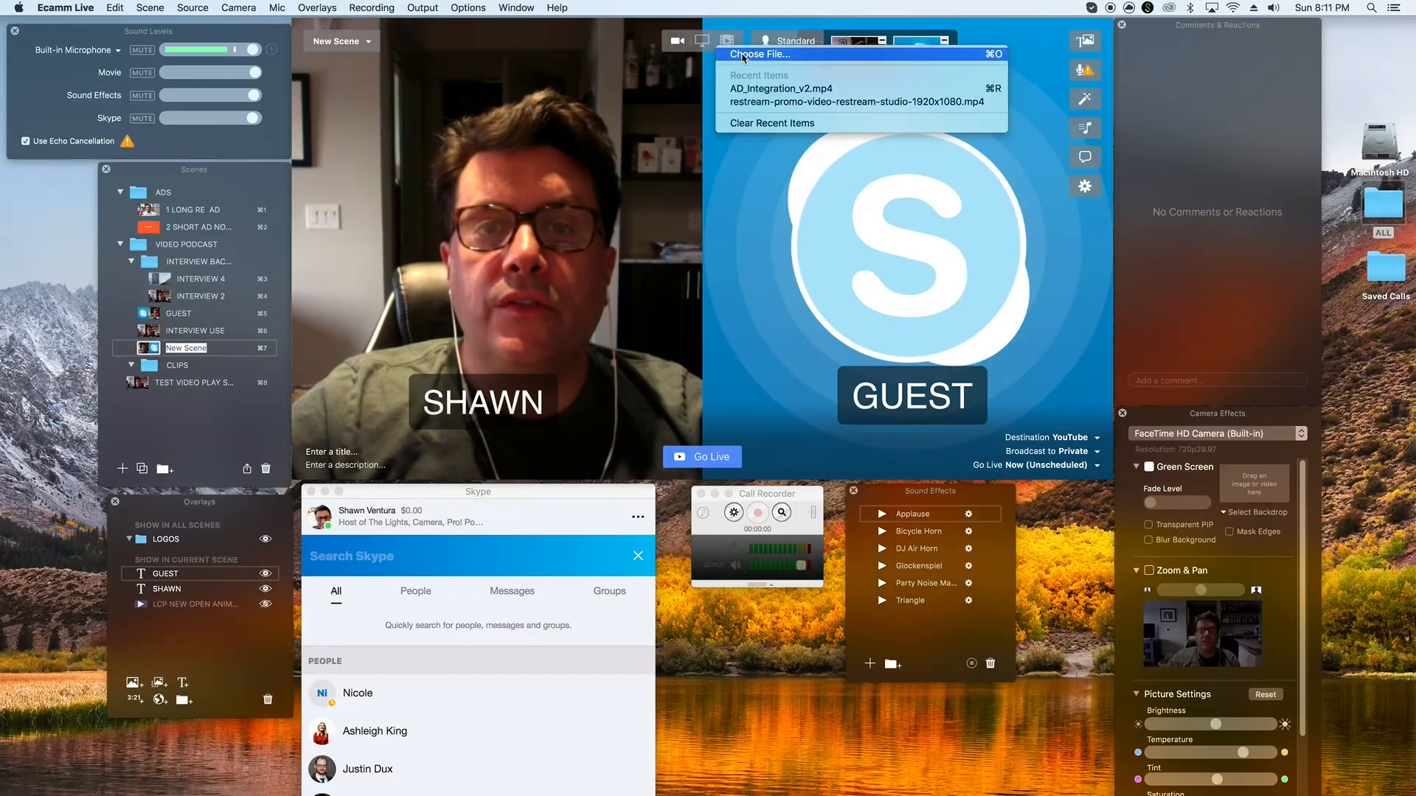
{"action": "left_click", "coordinate": [716, 39]}
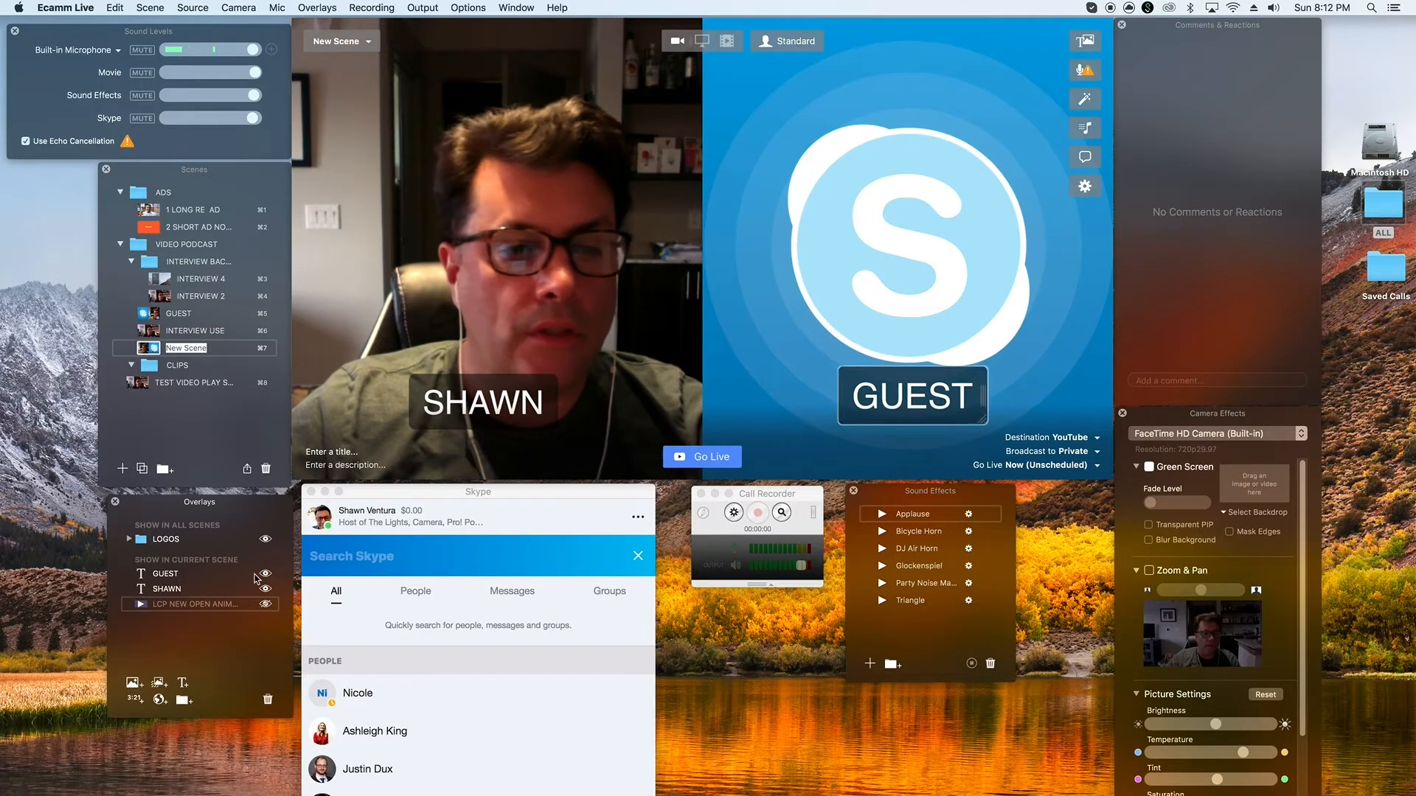
Step: Add LCP 1024 logo .png as an image overlay, shrink it and place it in the video's lower-right corner
{"action": "left_click", "coordinate": [133, 685]}
{"action": "left_click", "coordinate": [915, 315]}
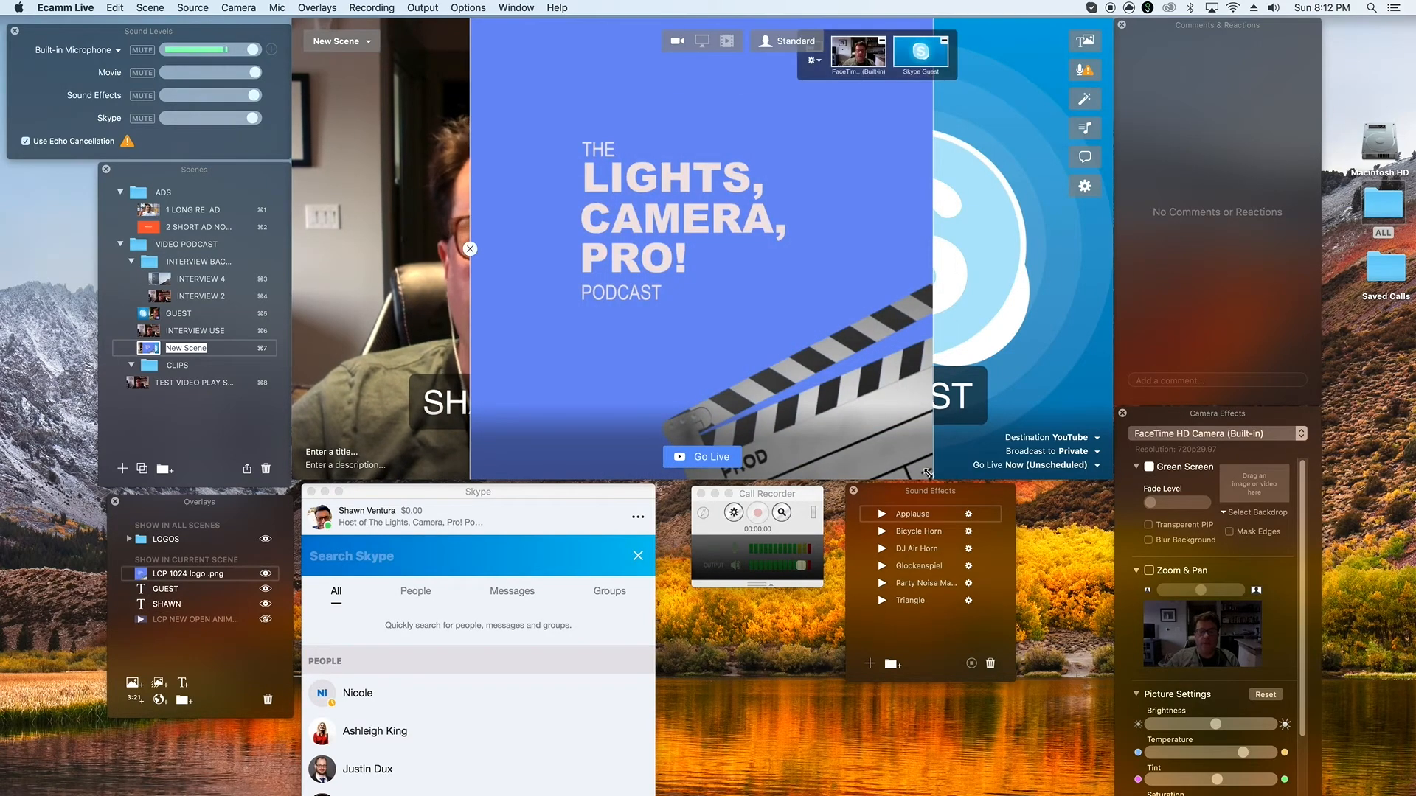
{"action": "left_click_drag", "start_coordinate": [927, 472], "coordinate": [605, 155]}
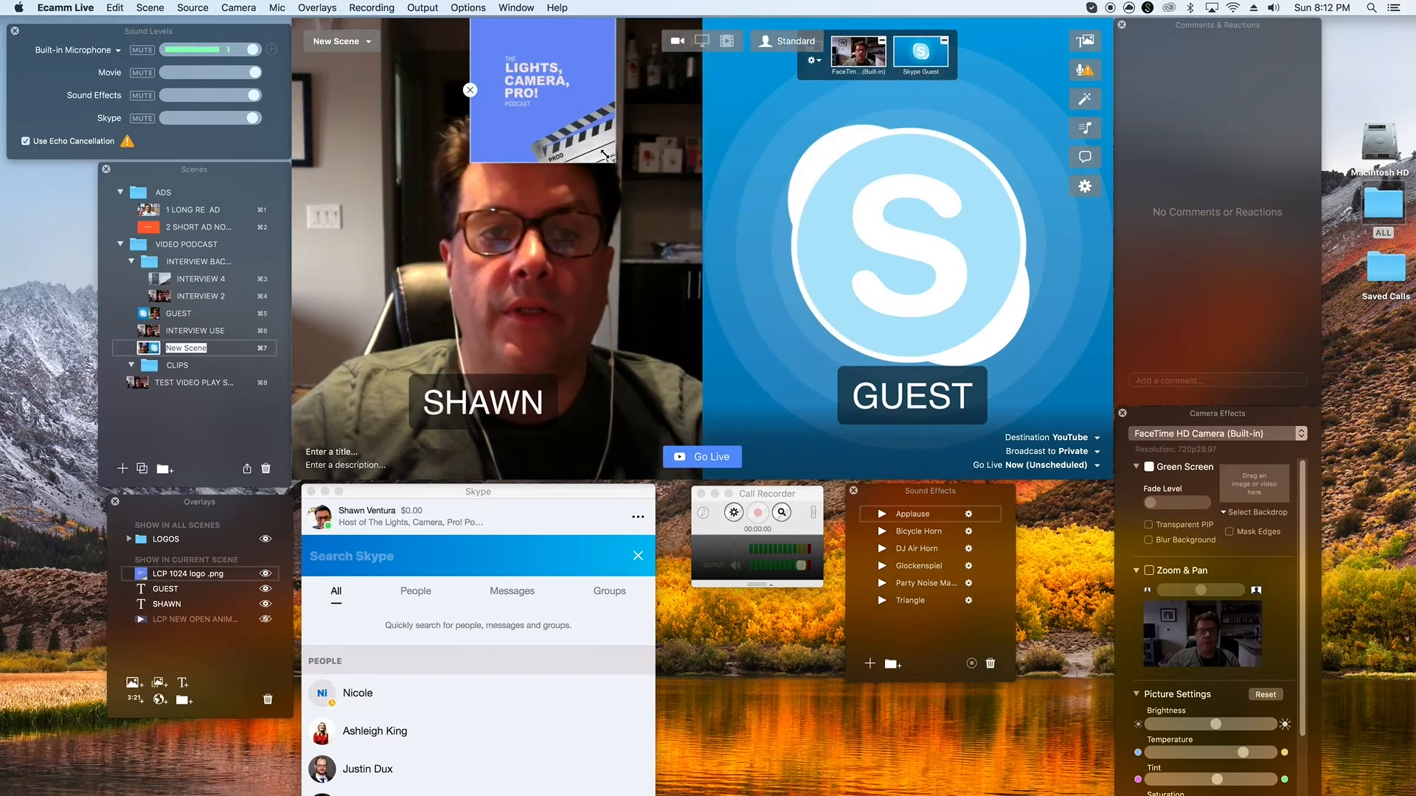
{"action": "left_click_drag", "start_coordinate": [527, 92], "coordinate": [1054, 404]}
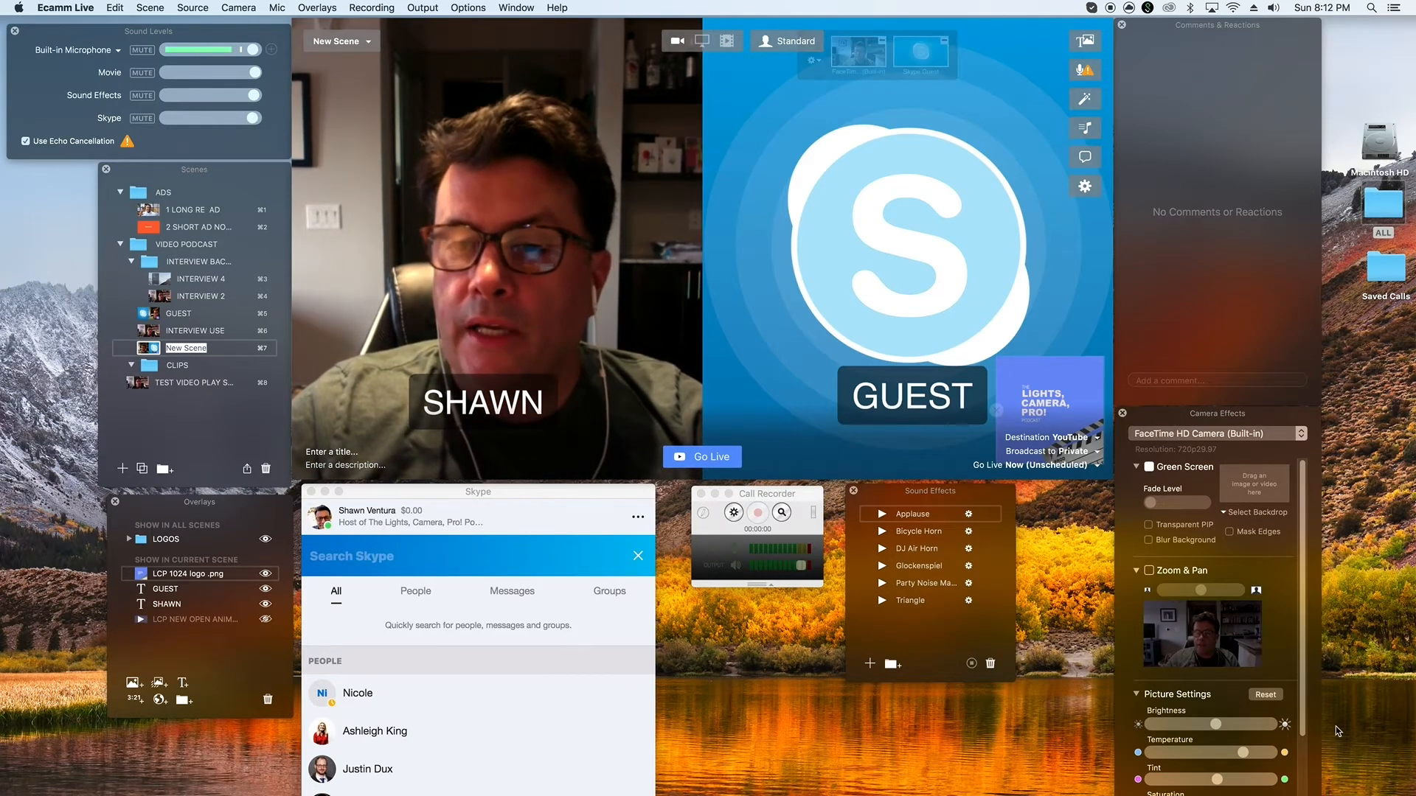
{"action": "left_click", "coordinate": [1237, 436]}
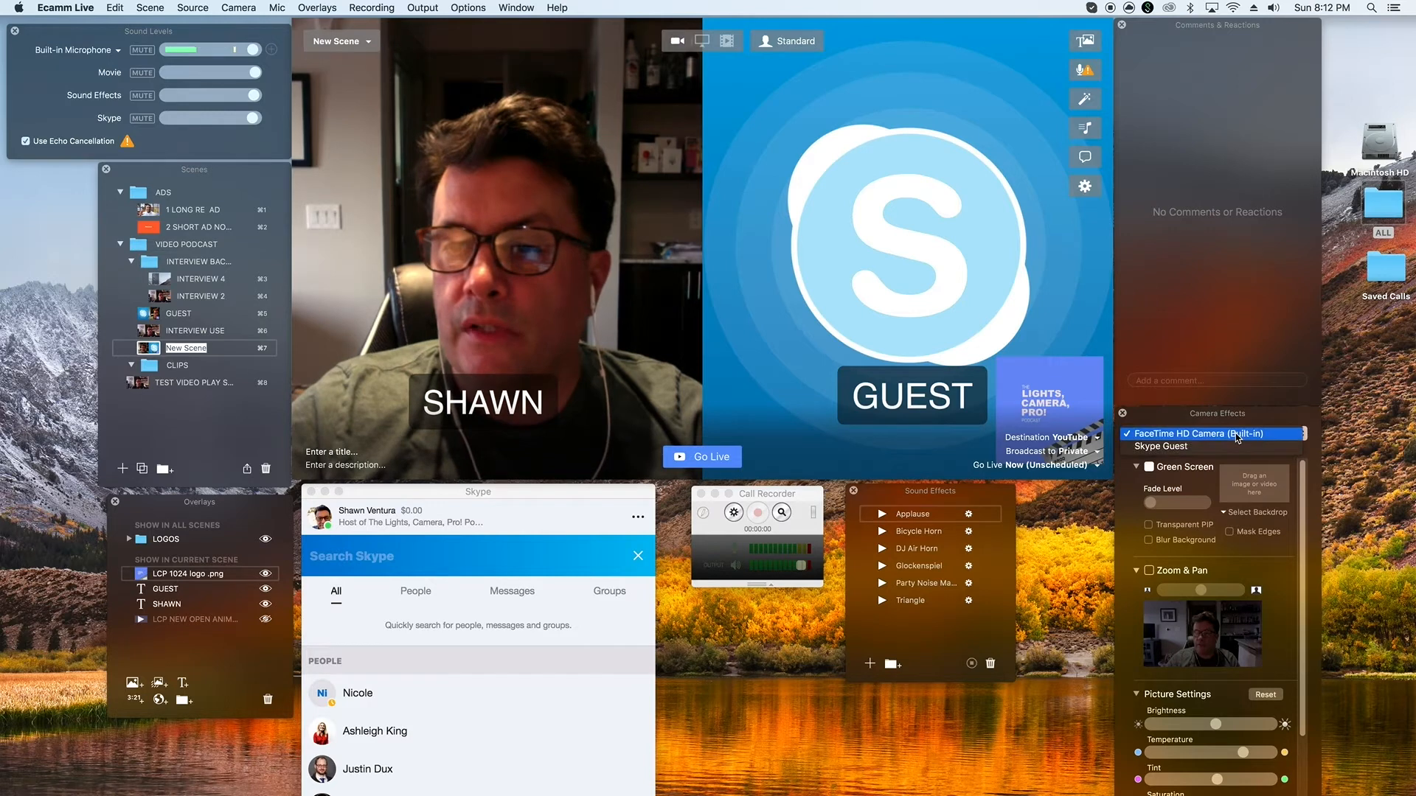
{"action": "left_click", "coordinate": [1237, 435]}
{"action": "mouse_move", "coordinate": [973, 59]}
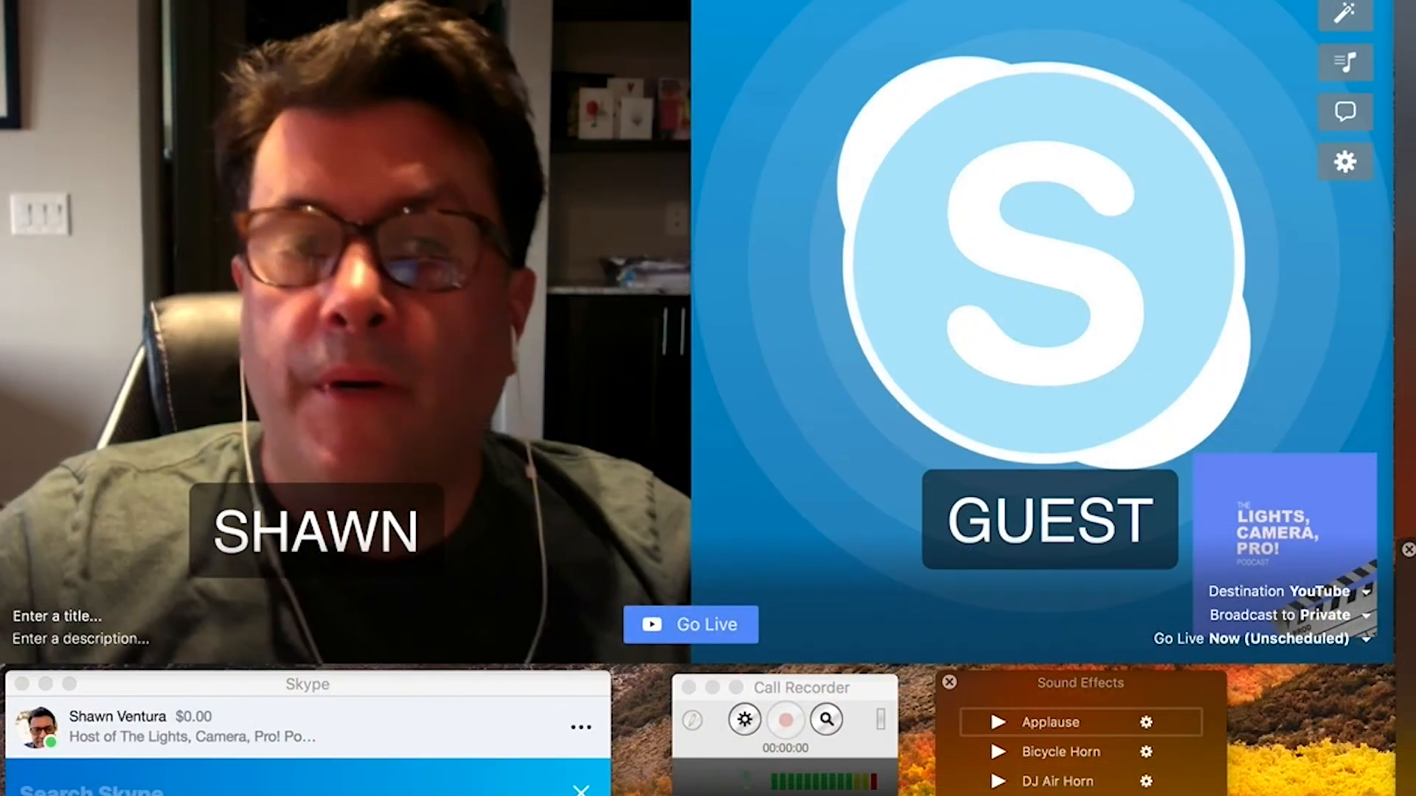
Step: Change the broadcast destination to Restream.io, and from there to Facebook
{"action": "left_click", "coordinate": [1364, 591]}
{"action": "left_click", "coordinate": [1373, 630]}
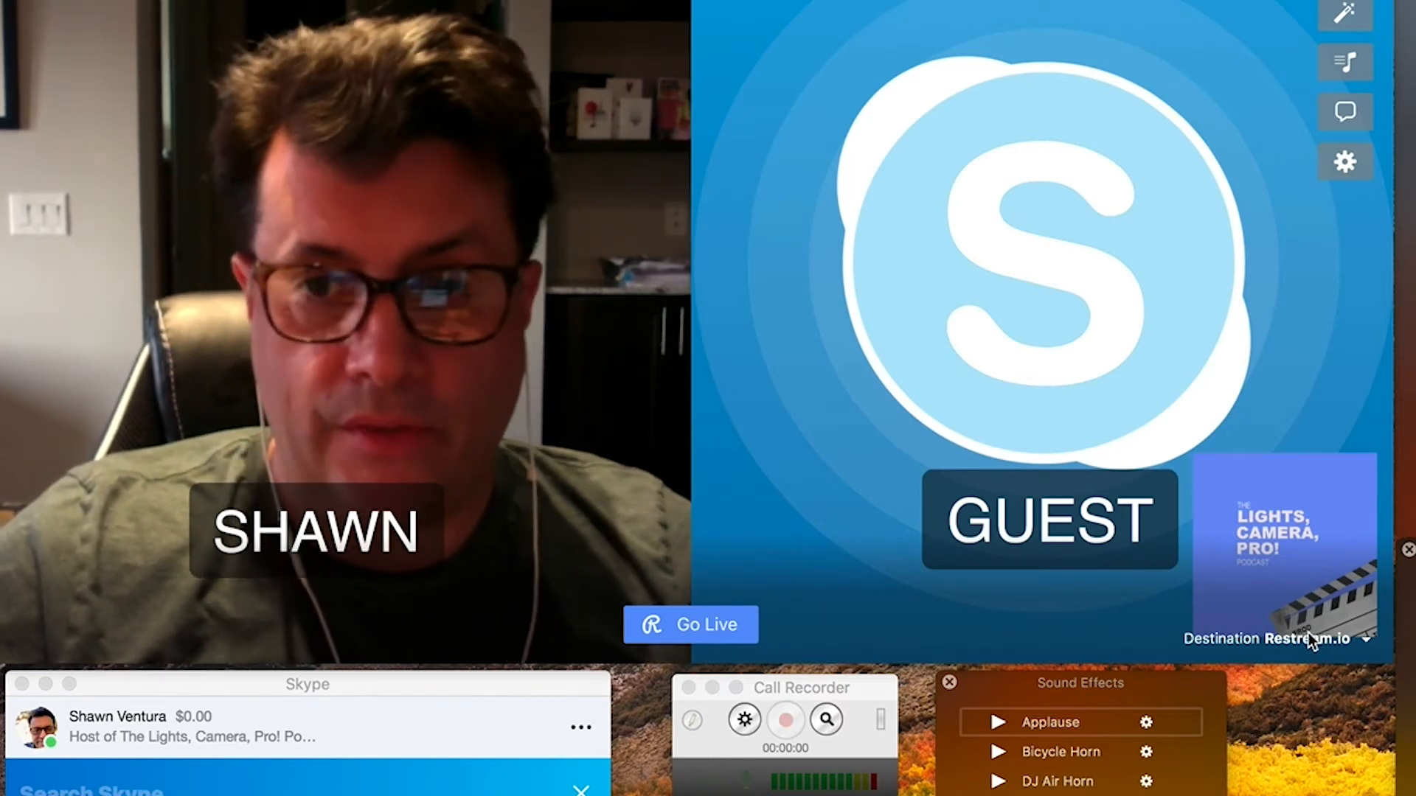
{"action": "left_click", "coordinate": [1347, 639]}
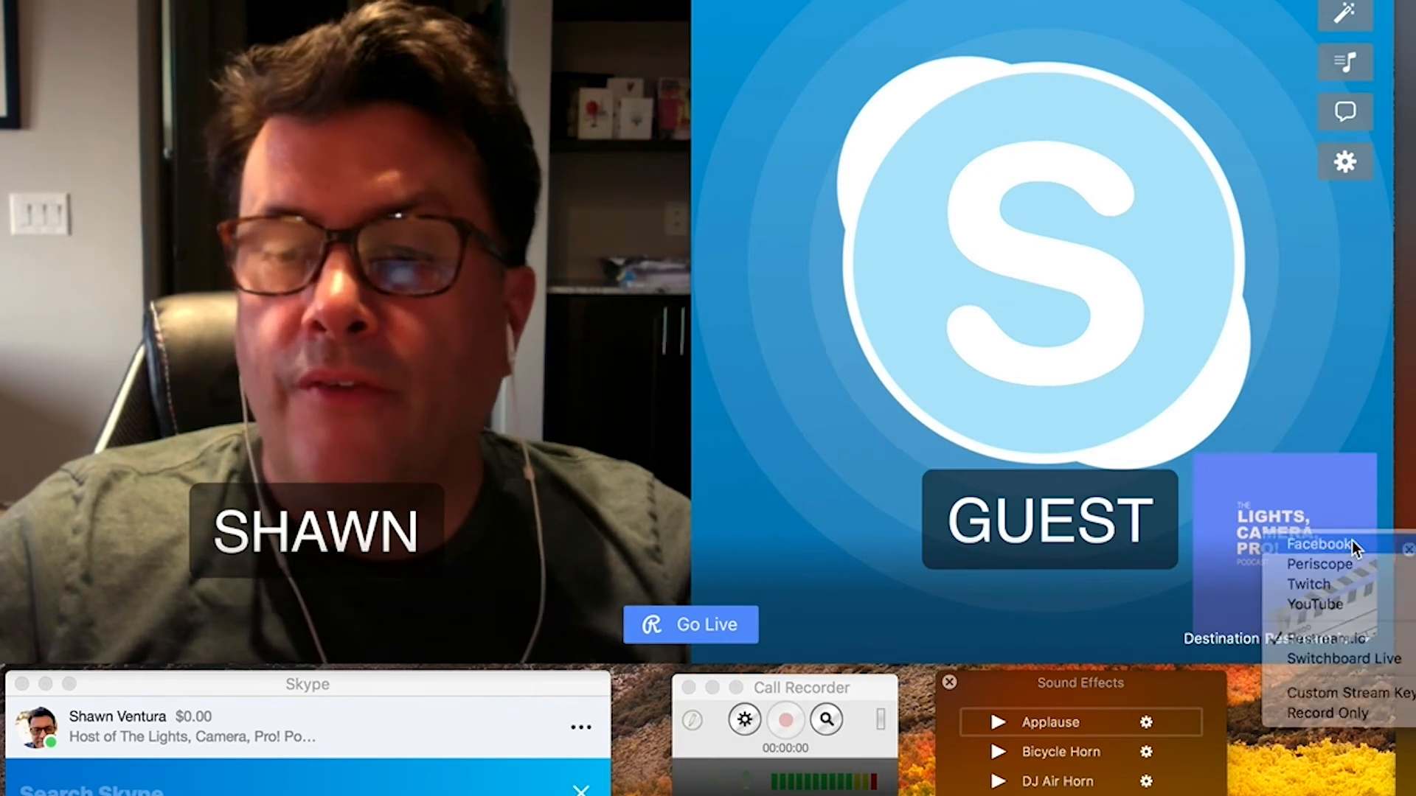
{"action": "left_click", "coordinate": [1351, 543]}
Step: Start a new scheduled Facebook live, set its start time to 9:26 PM and cancel the scheduling
{"action": "left_click", "coordinate": [1343, 640]}
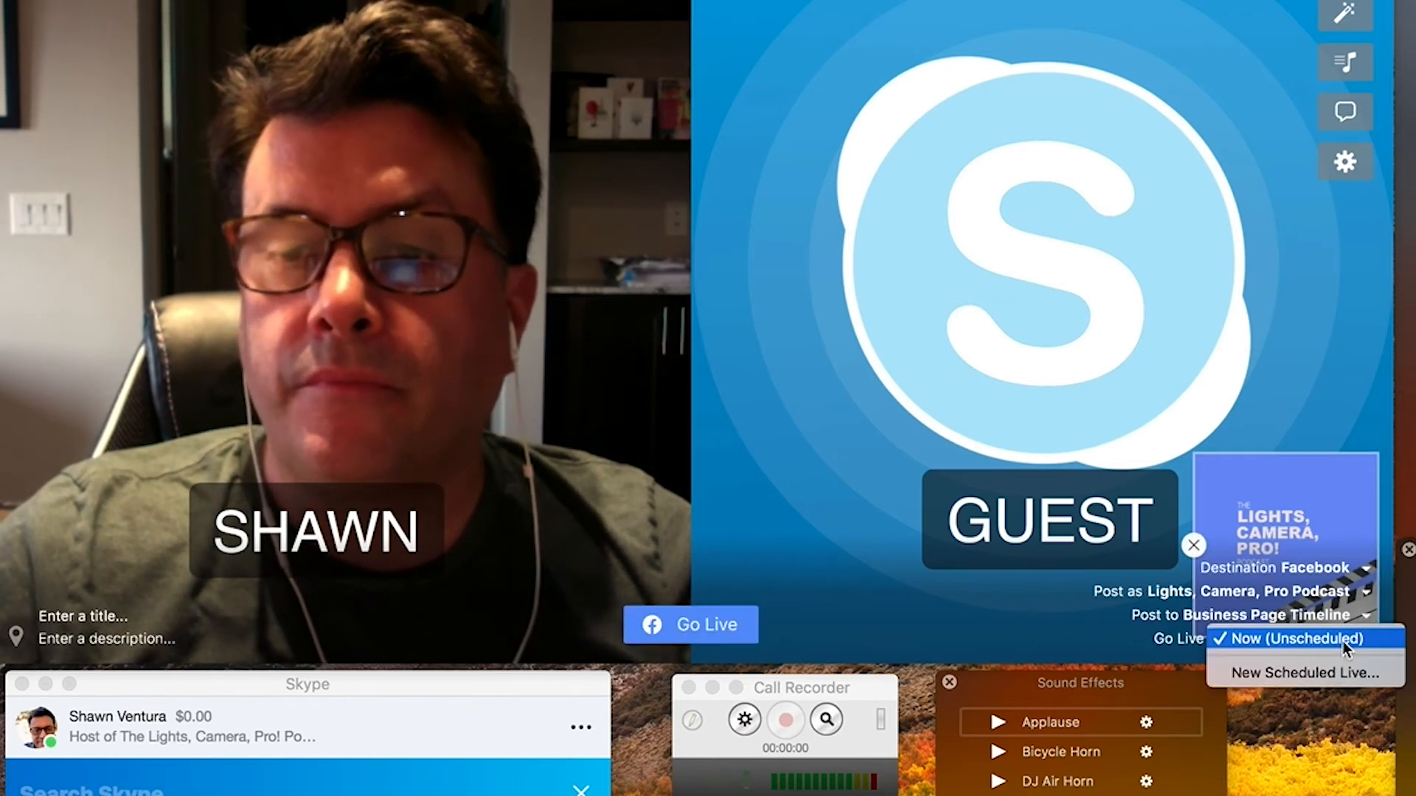
{"action": "left_click", "coordinate": [1343, 640]}
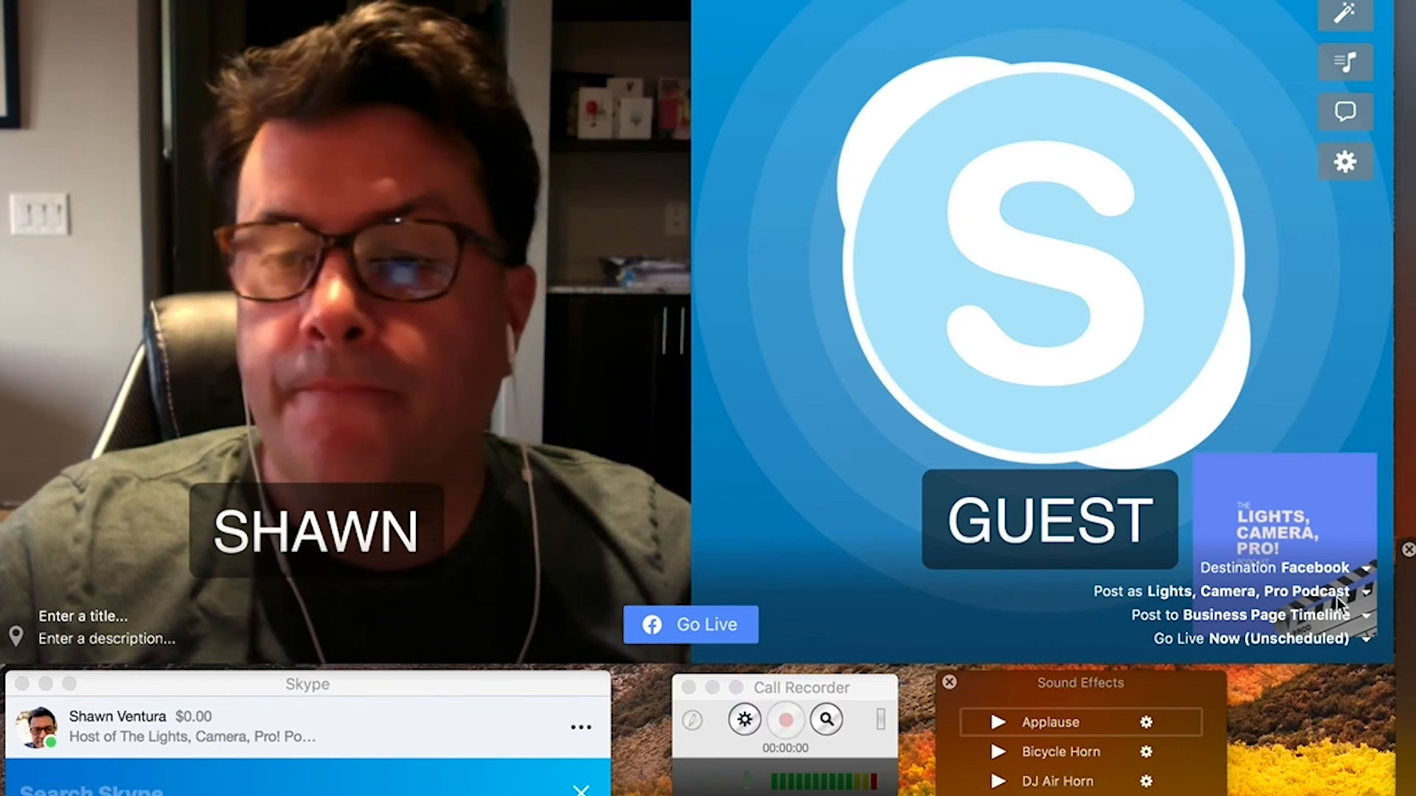
{"action": "left_click", "coordinate": [1331, 640]}
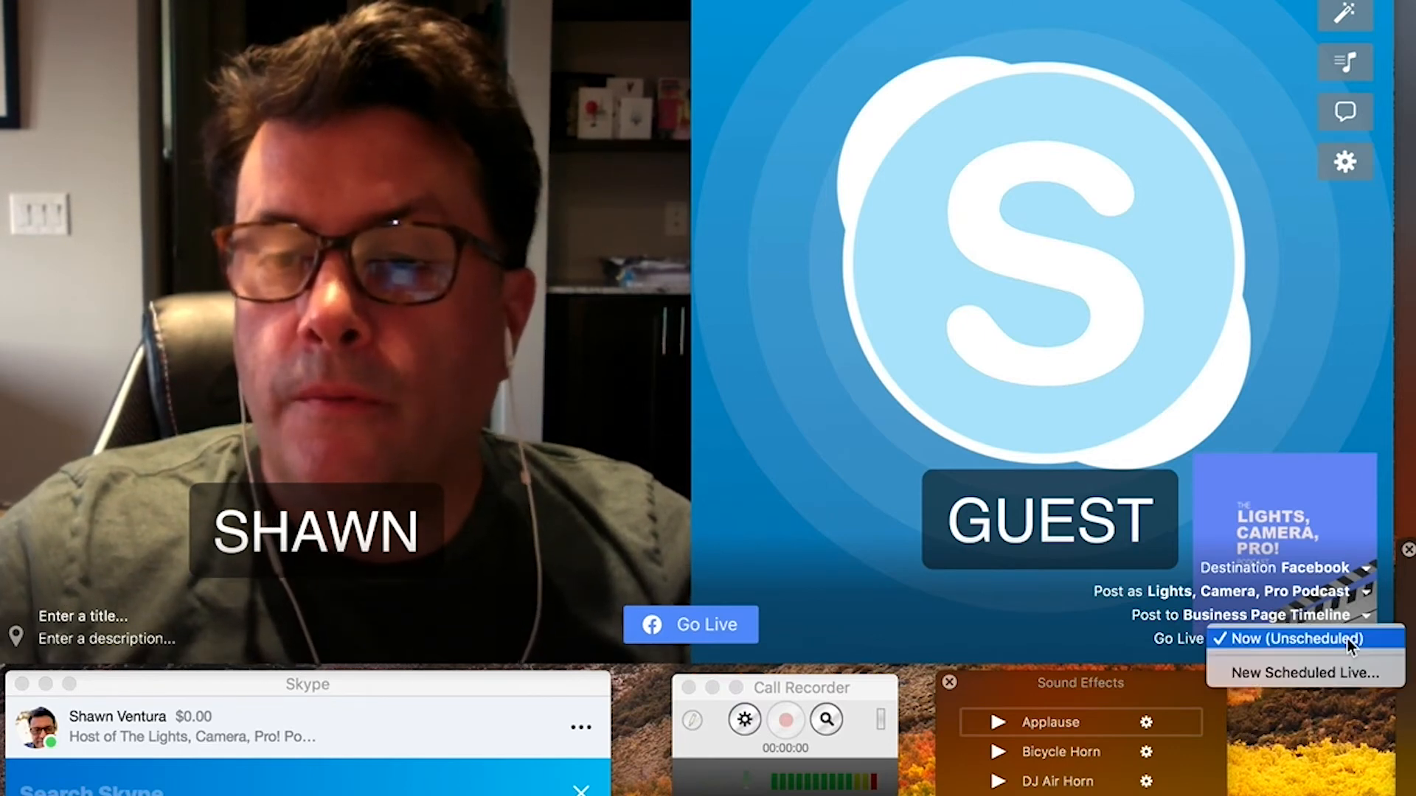
{"action": "left_click", "coordinate": [1364, 668]}
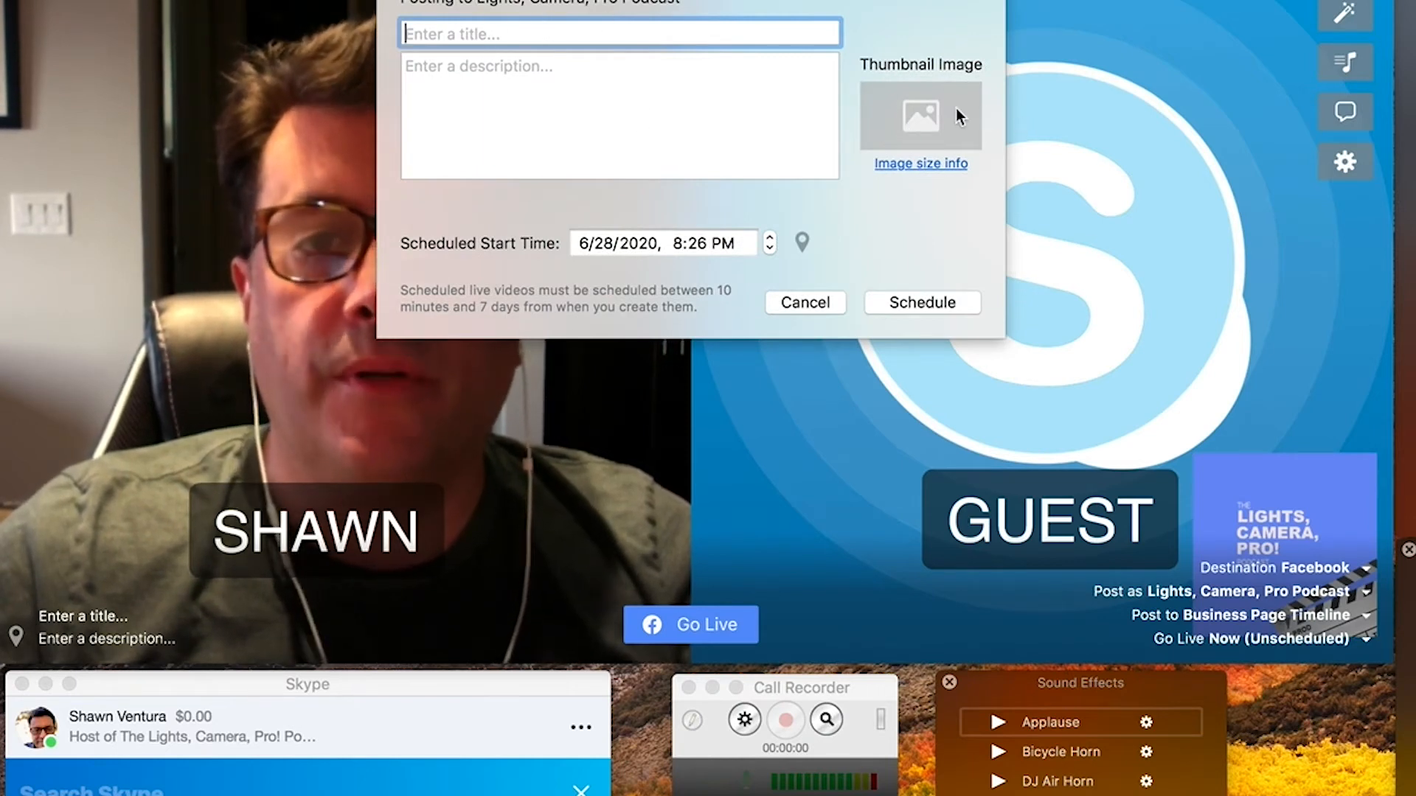
{"action": "left_click", "coordinate": [683, 243]}
{"action": "left_click", "coordinate": [771, 237]}
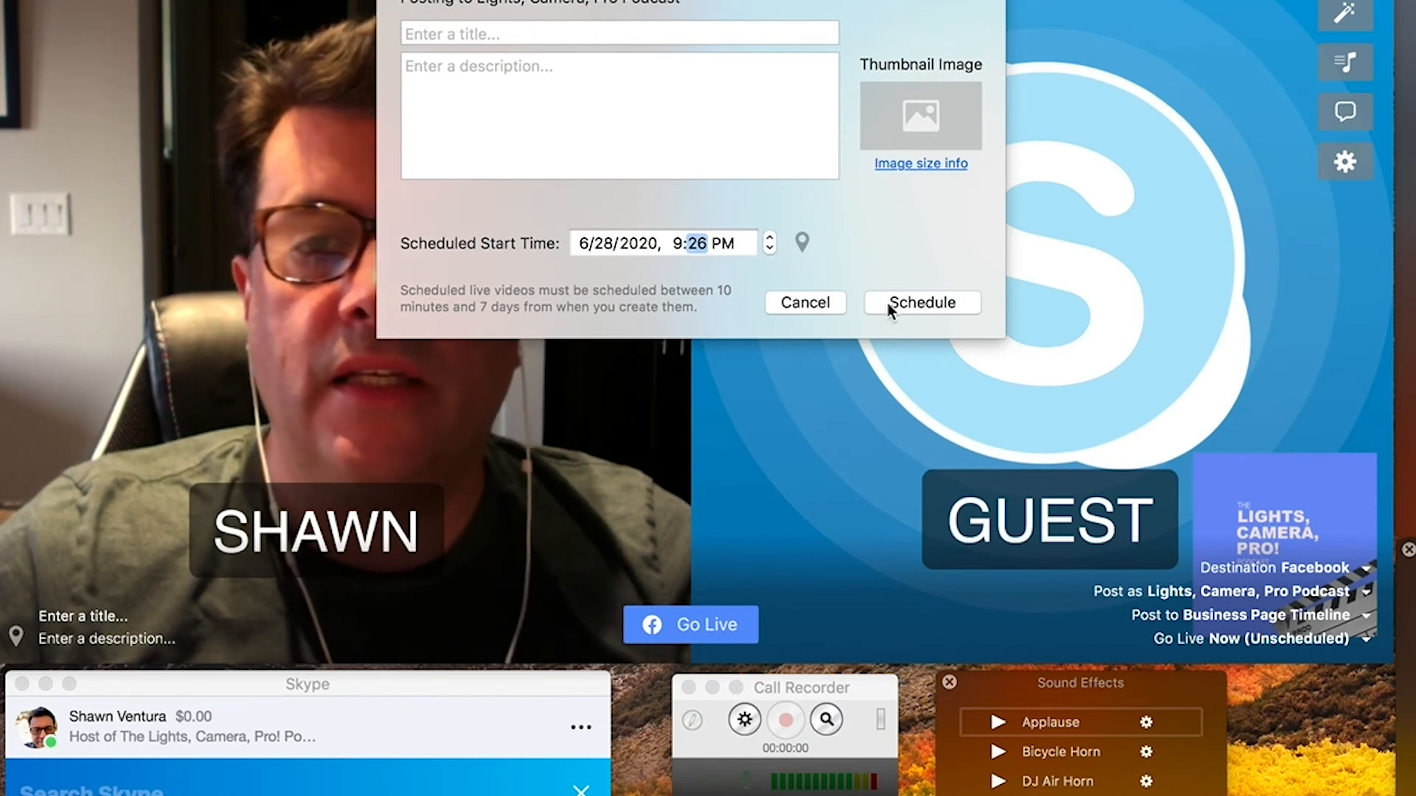
{"action": "left_click", "coordinate": [811, 302]}
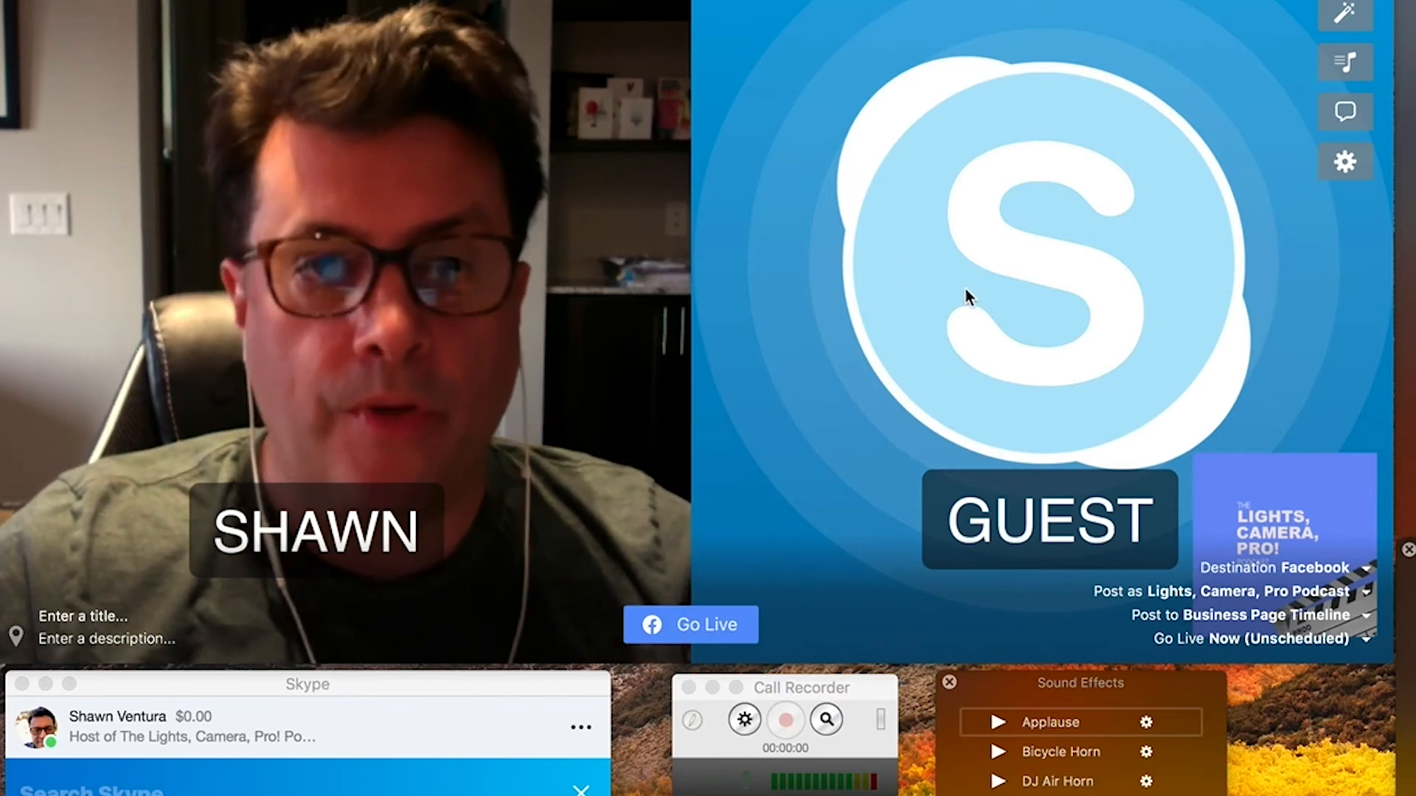
Step: Try Periscope and Facebook as the broadcast destination, and set it to YouTube
{"action": "mouse_move", "coordinate": [1366, 582]}
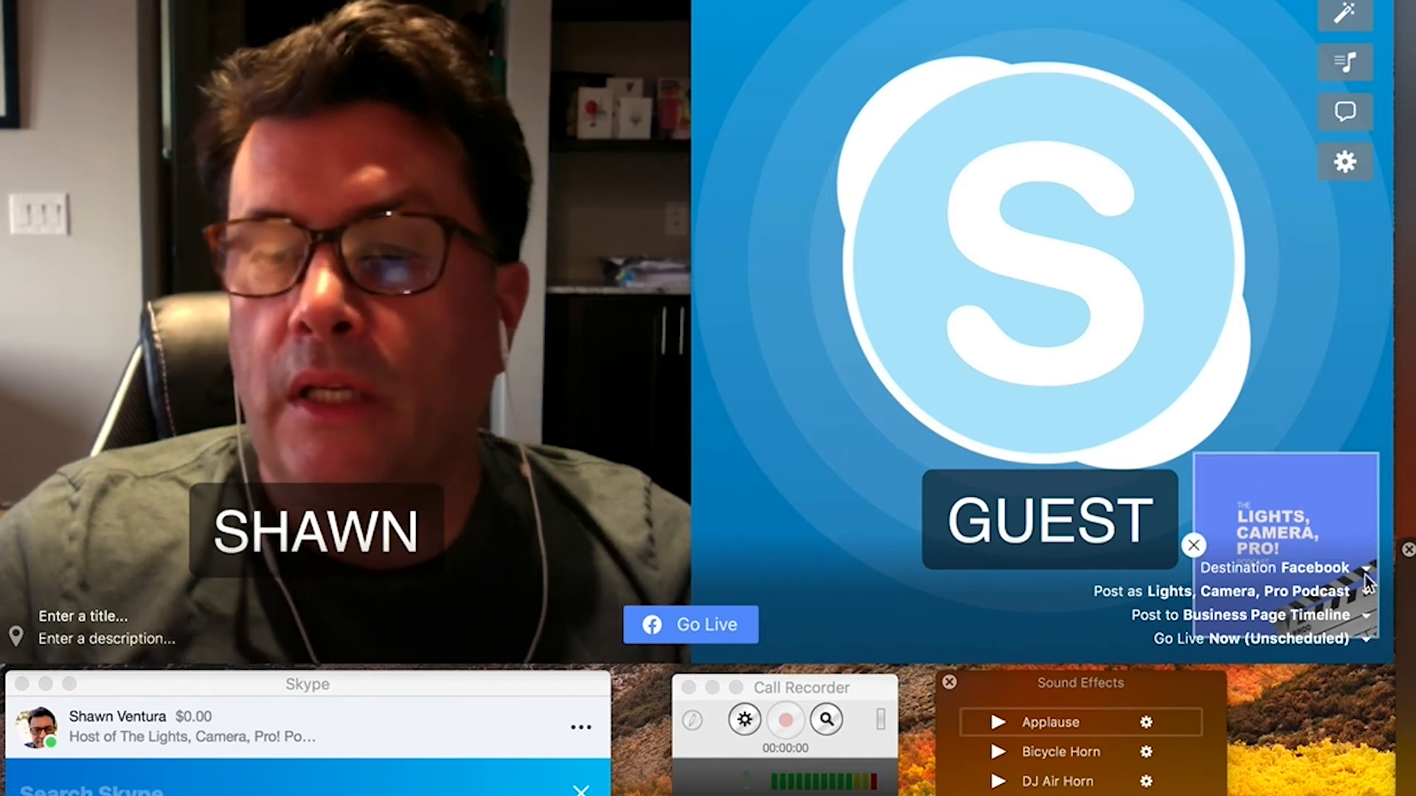
{"action": "left_click", "coordinate": [1366, 568]}
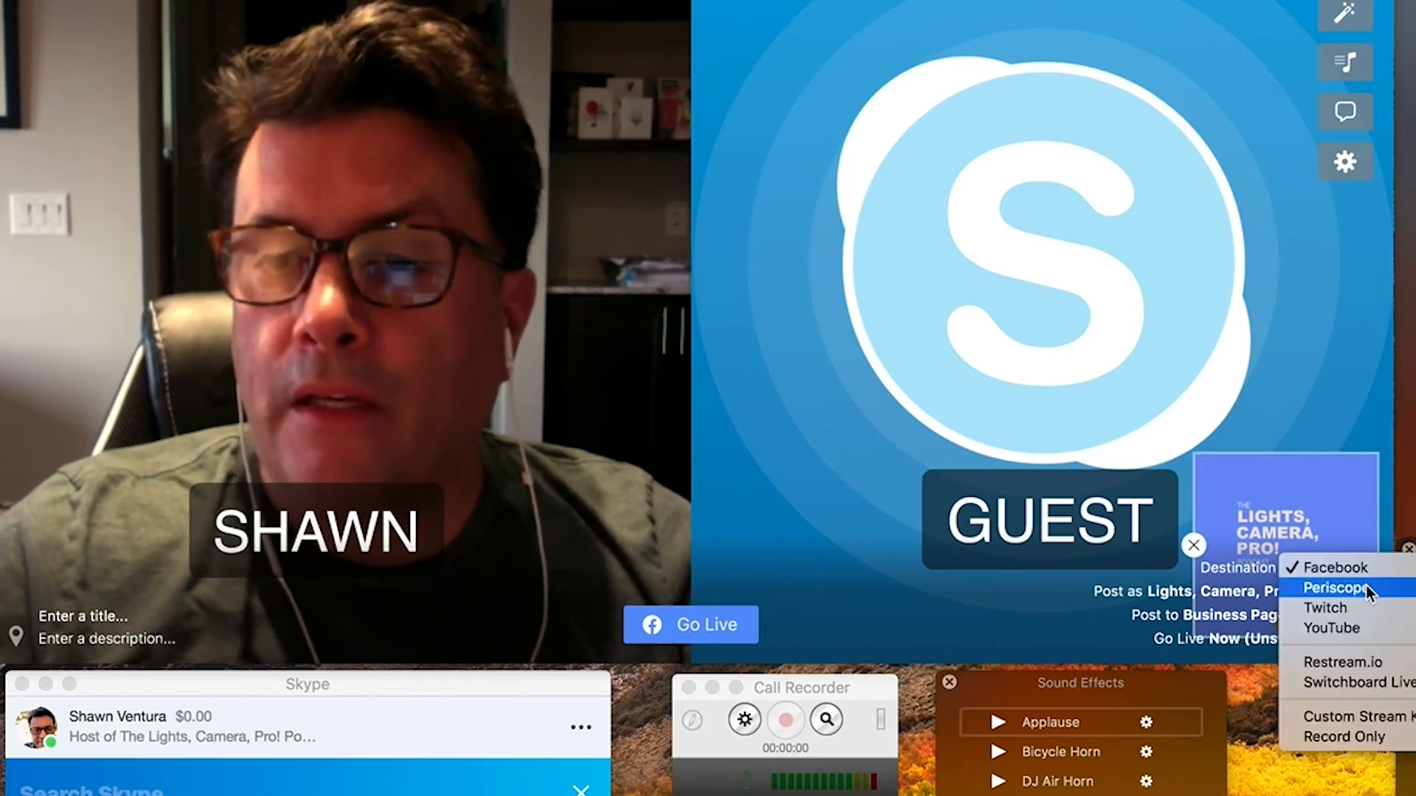
{"action": "left_click", "coordinate": [1366, 590]}
{"action": "left_click", "coordinate": [1367, 640]}
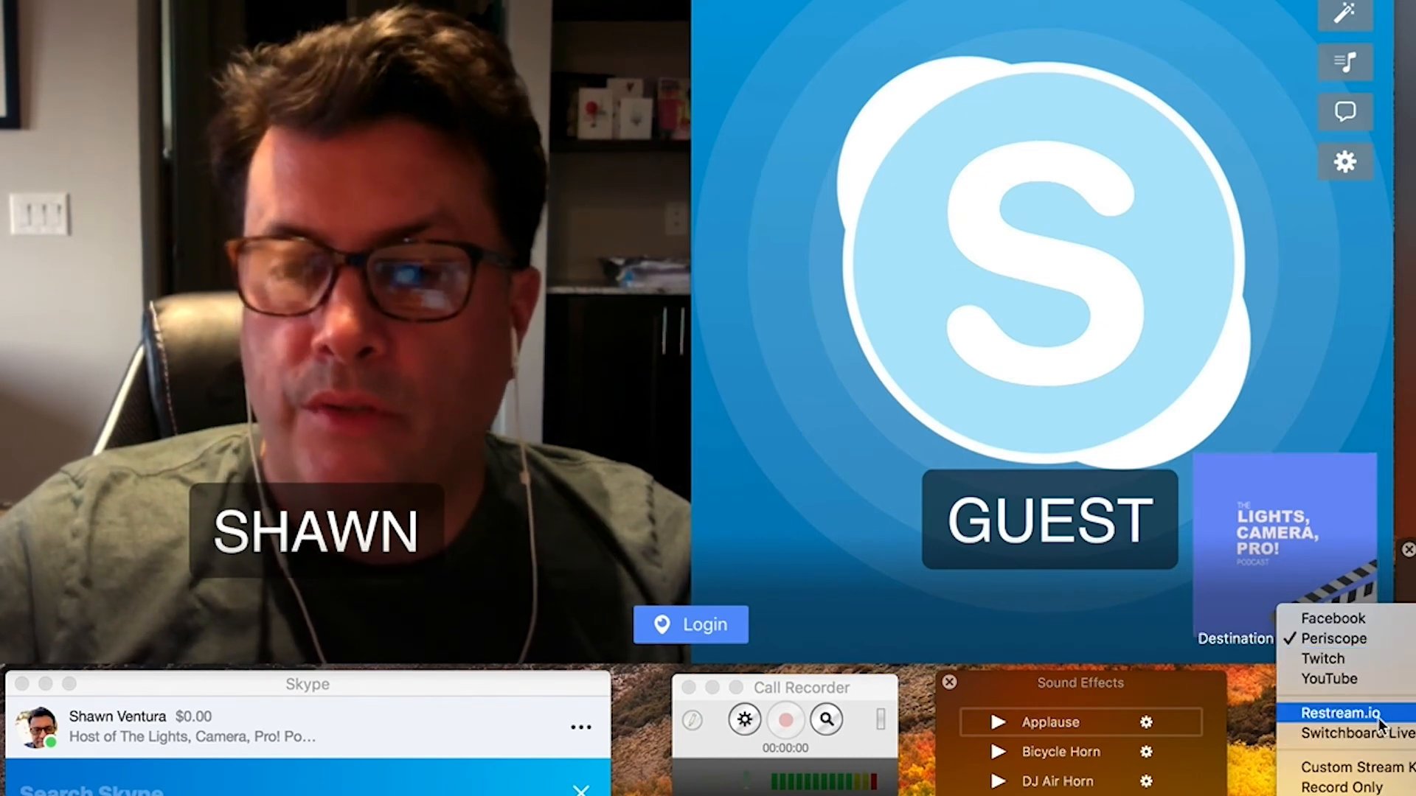
{"action": "left_click", "coordinate": [1373, 618]}
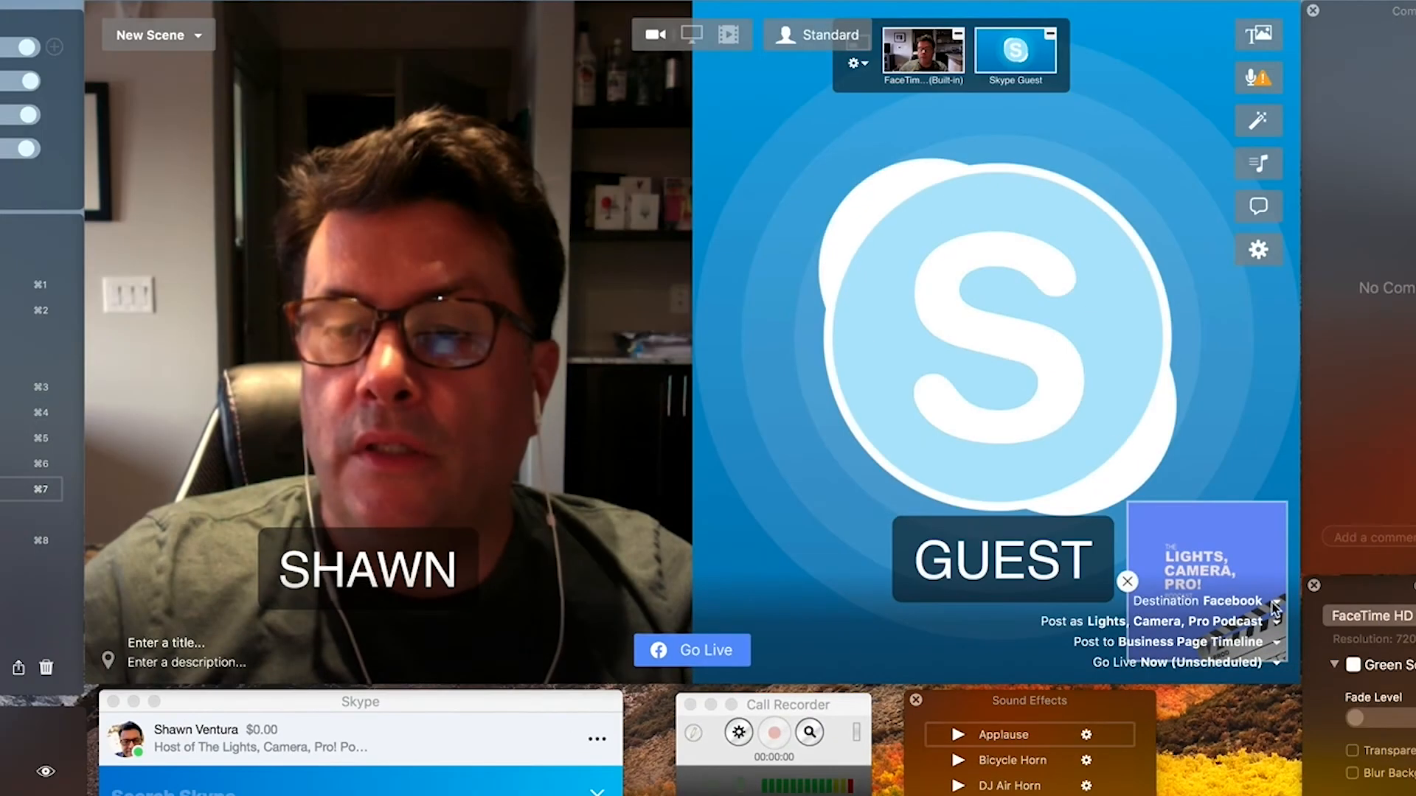
{"action": "left_click", "coordinate": [1327, 568]}
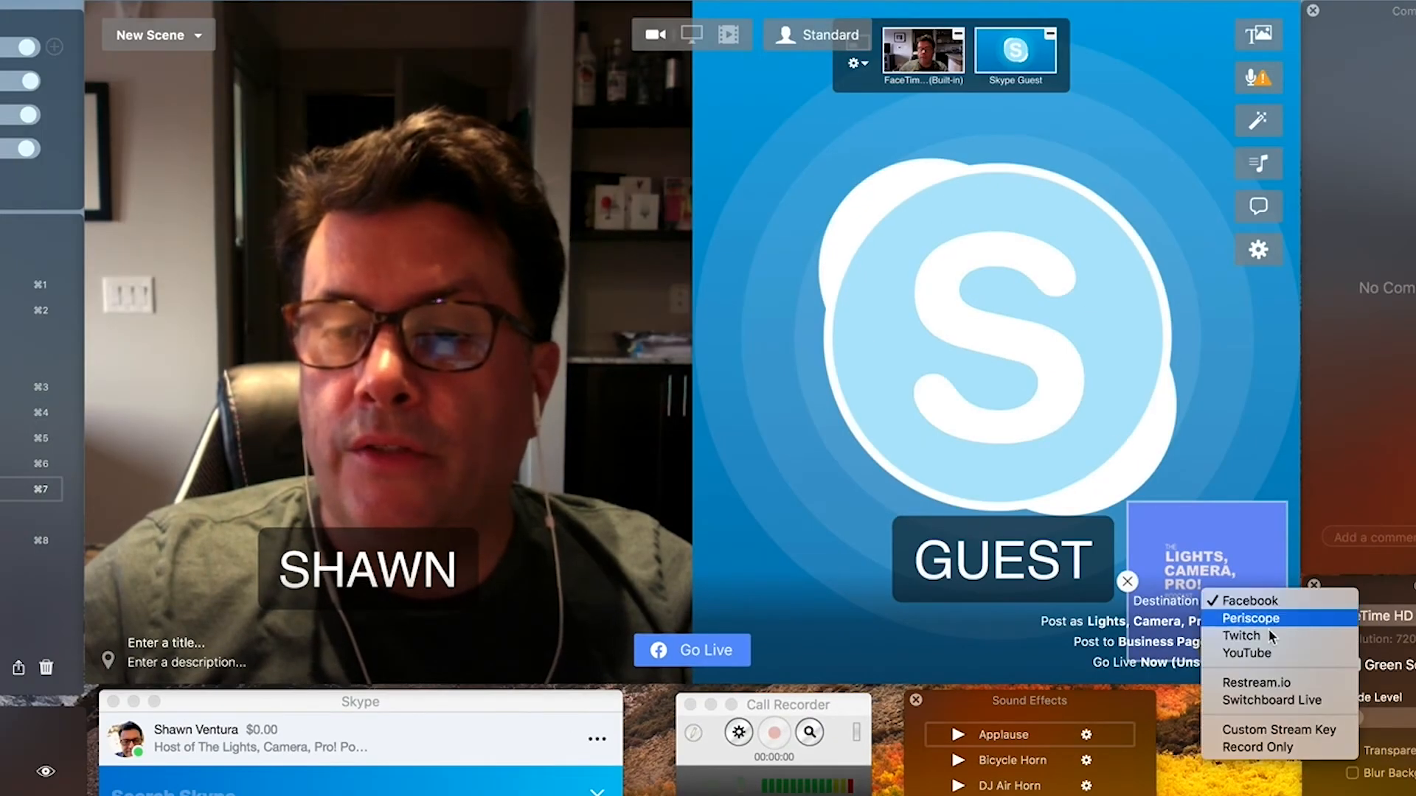
{"action": "left_click", "coordinate": [1276, 655]}
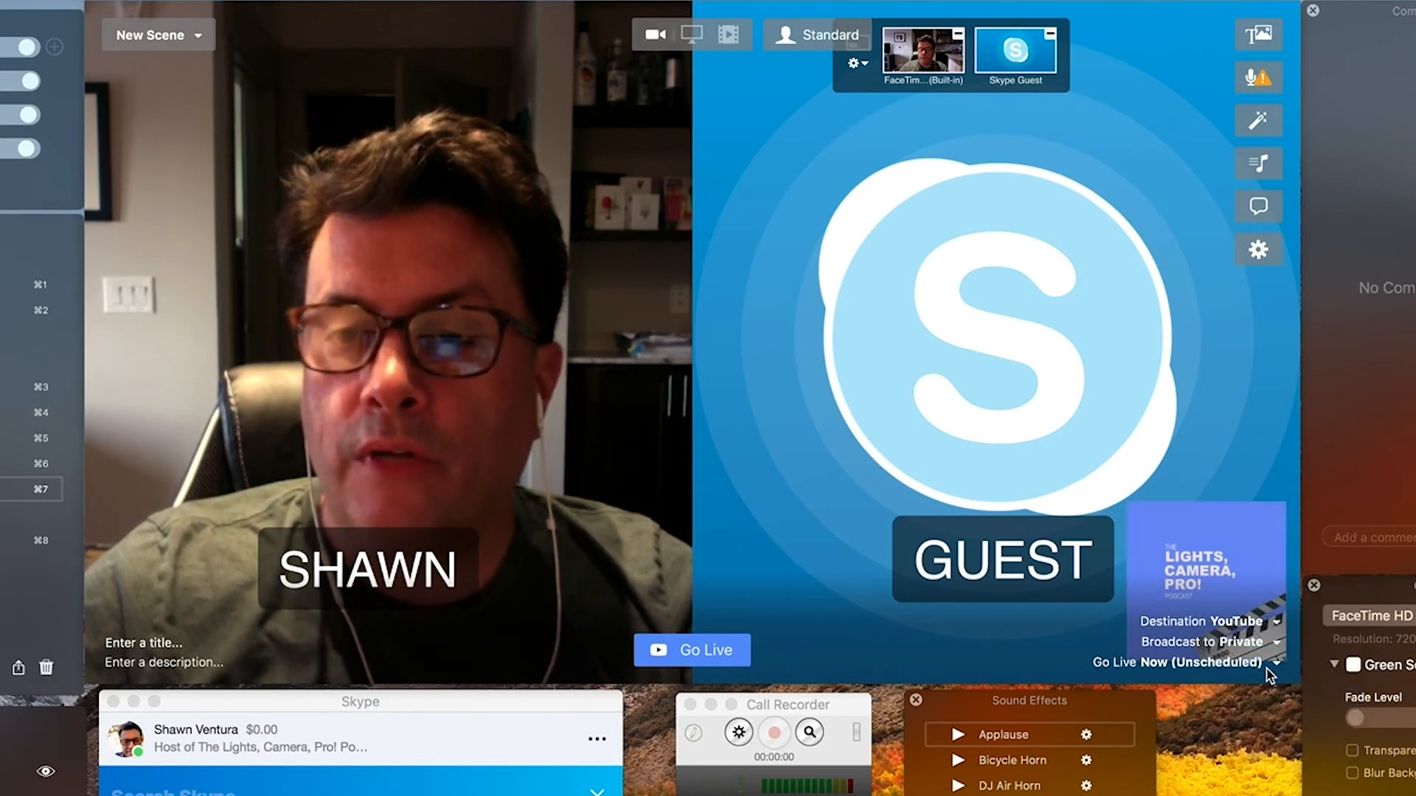
{"action": "left_click", "coordinate": [692, 647]}
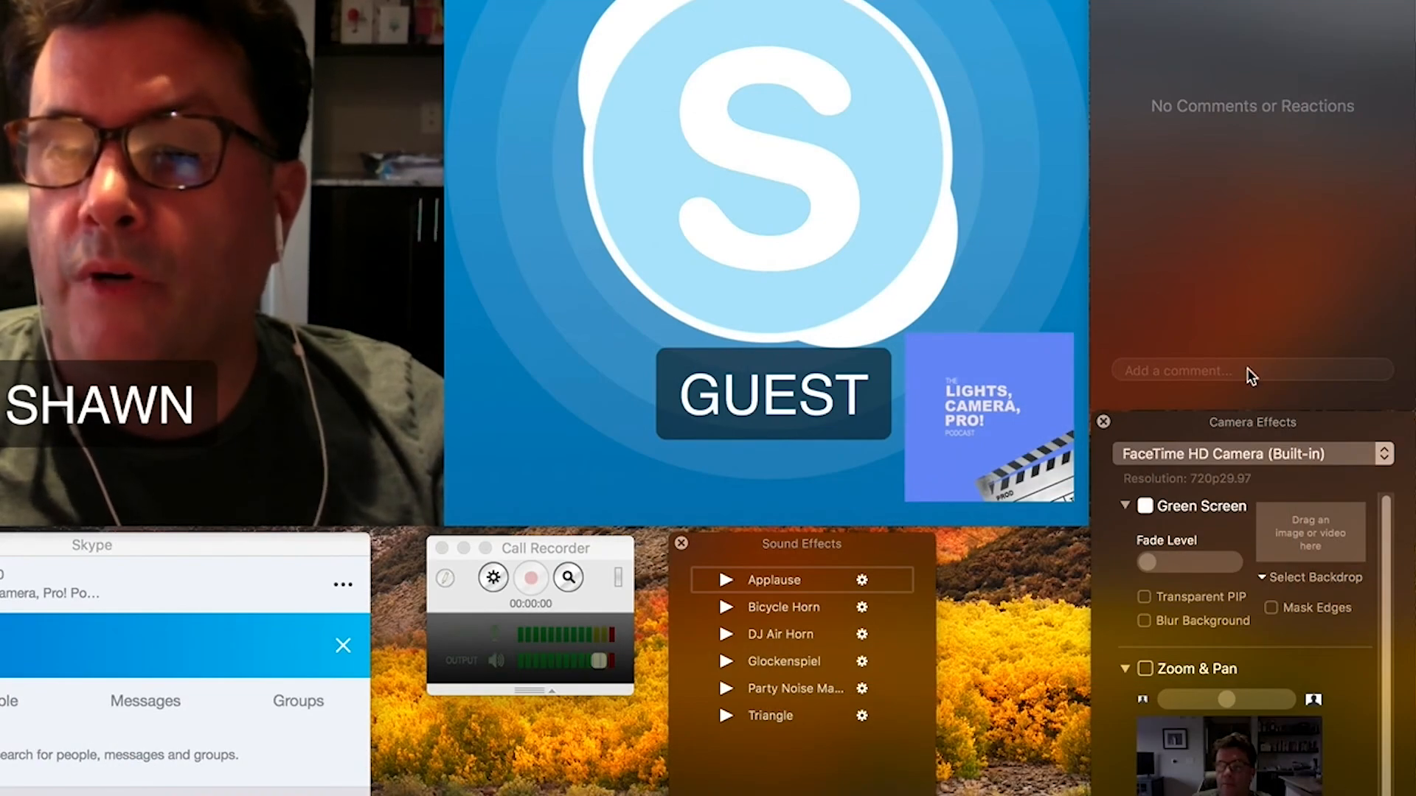
Step: Turn on Green Screen and Zoom & Pan in the camera effects of the FaceTime HD Camera (Built-in)
{"action": "left_click", "coordinate": [1348, 452]}
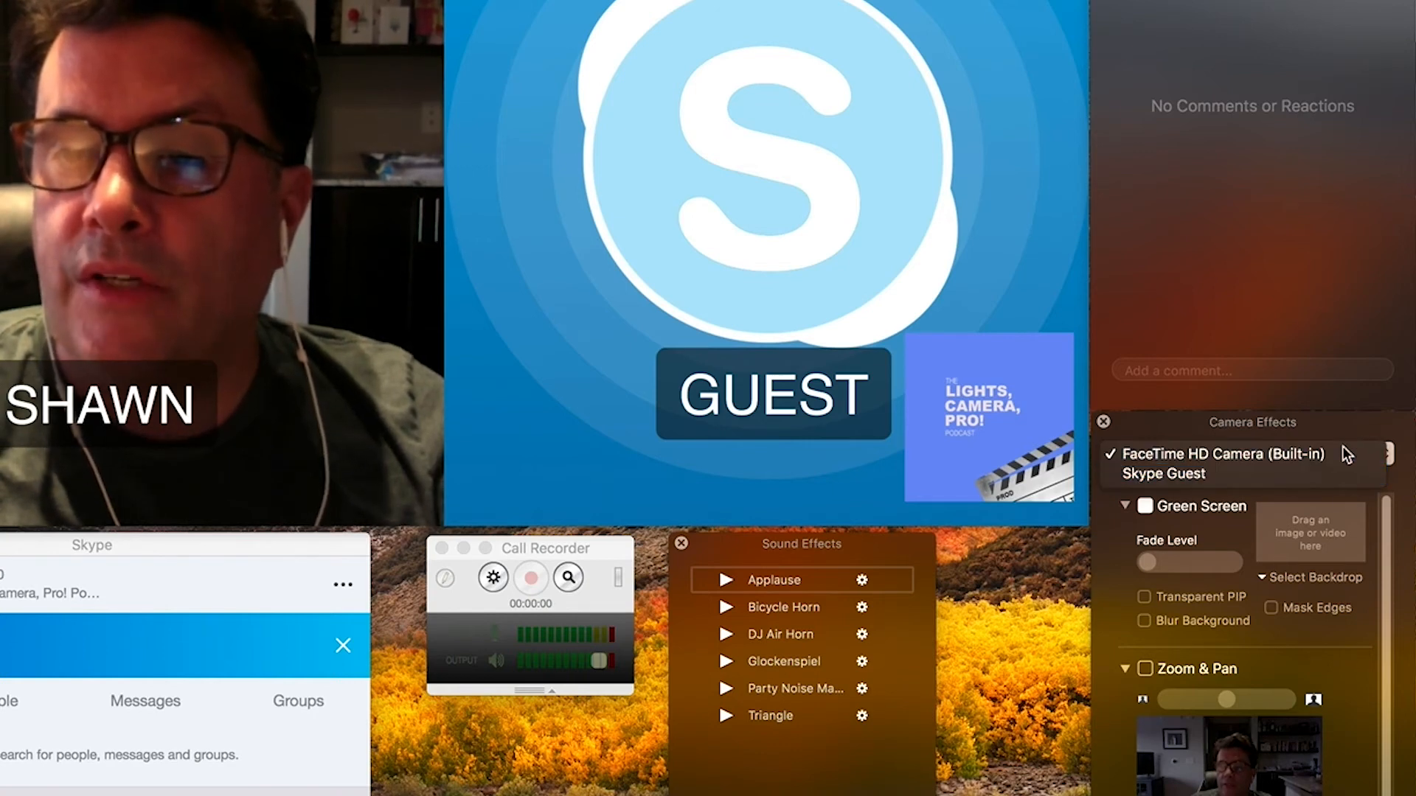
{"action": "left_click", "coordinate": [1333, 448]}
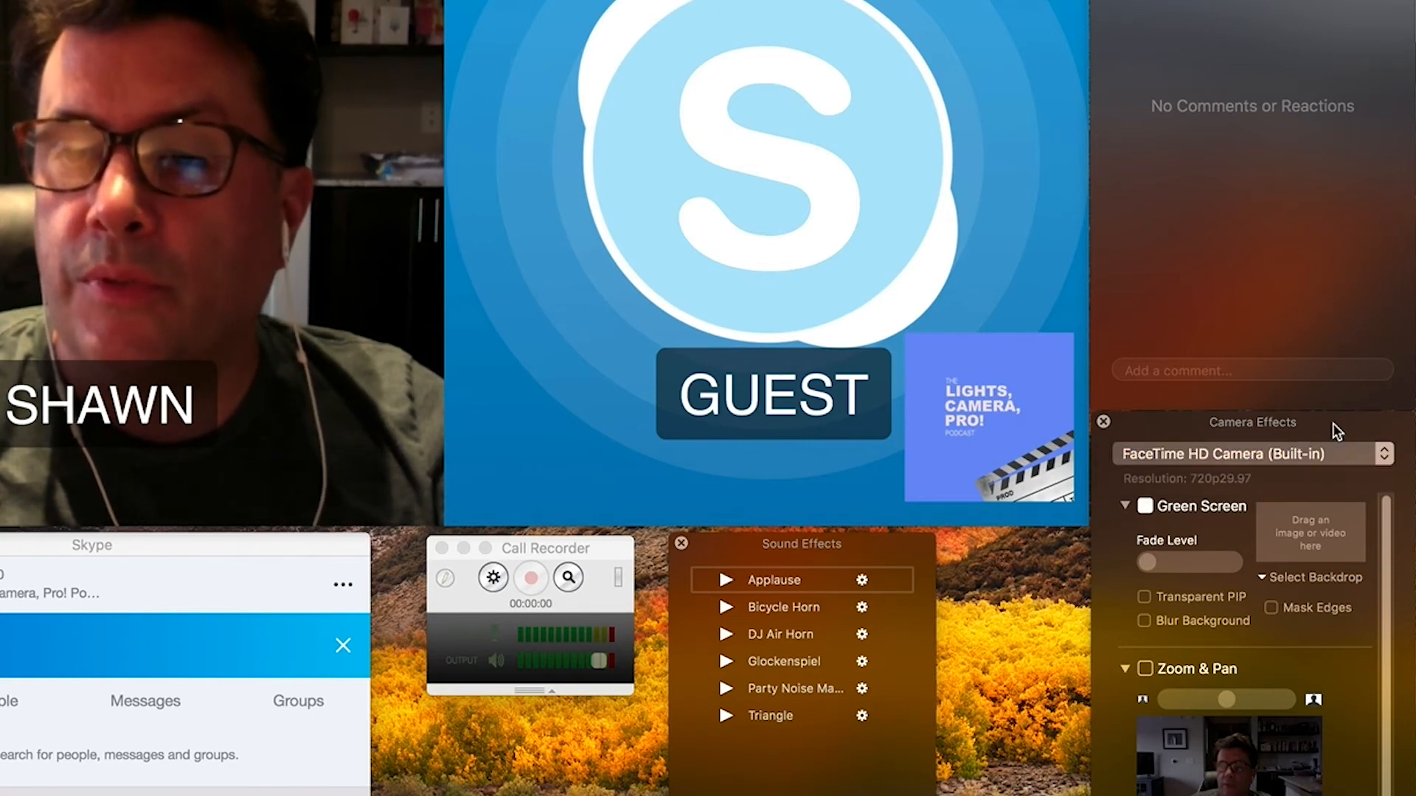
{"action": "left_click", "coordinate": [1148, 504]}
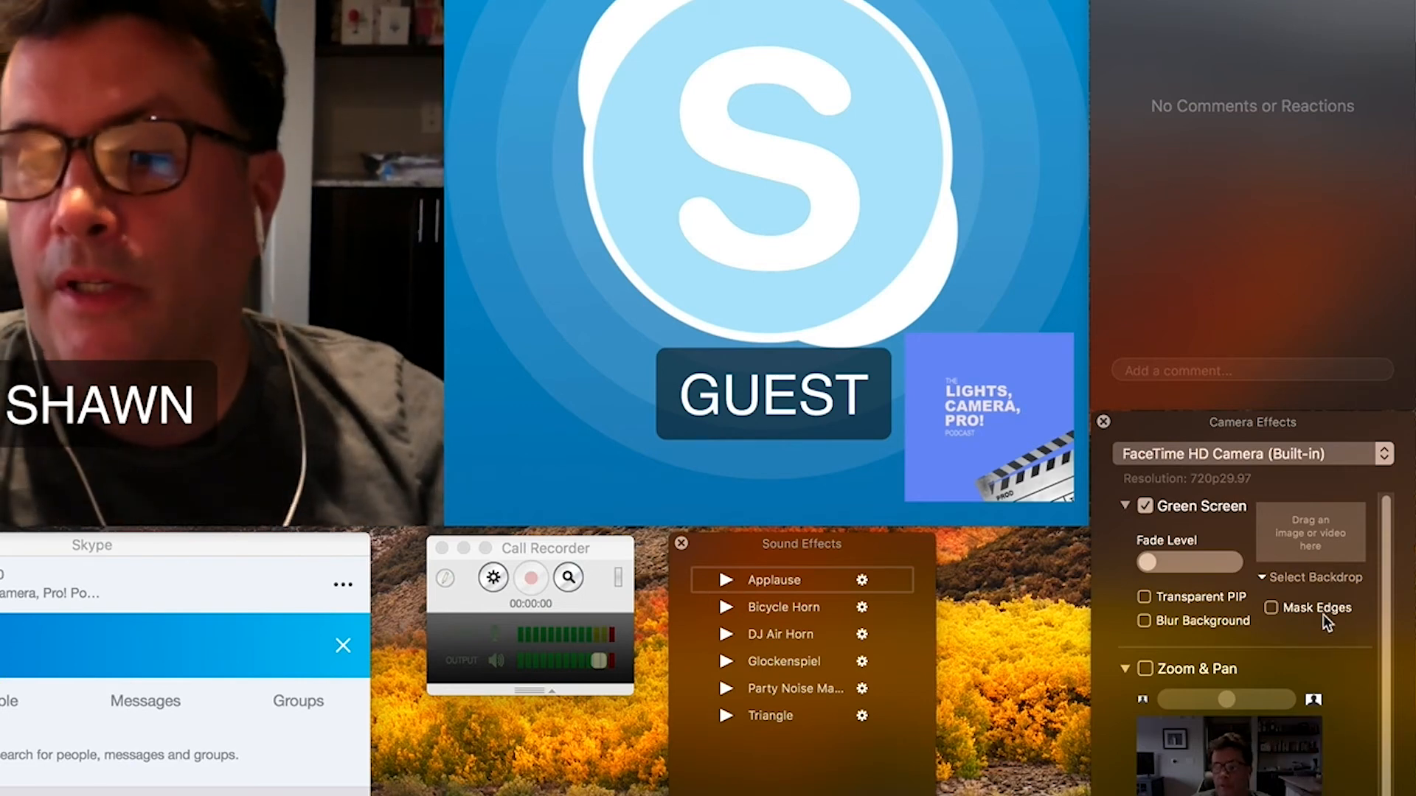
{"action": "left_click", "coordinate": [1145, 668]}
{"action": "mouse_move", "coordinate": [1227, 704]}
{"action": "left_mouse_down"}
{"action": "mouse_move", "coordinate": [1215, 704]}
{"action": "mouse_move", "coordinate": [1244, 697]}
{"action": "mouse_move", "coordinate": [1206, 702]}
{"action": "mouse_move", "coordinate": [1226, 693]}
{"action": "left_mouse_up"}
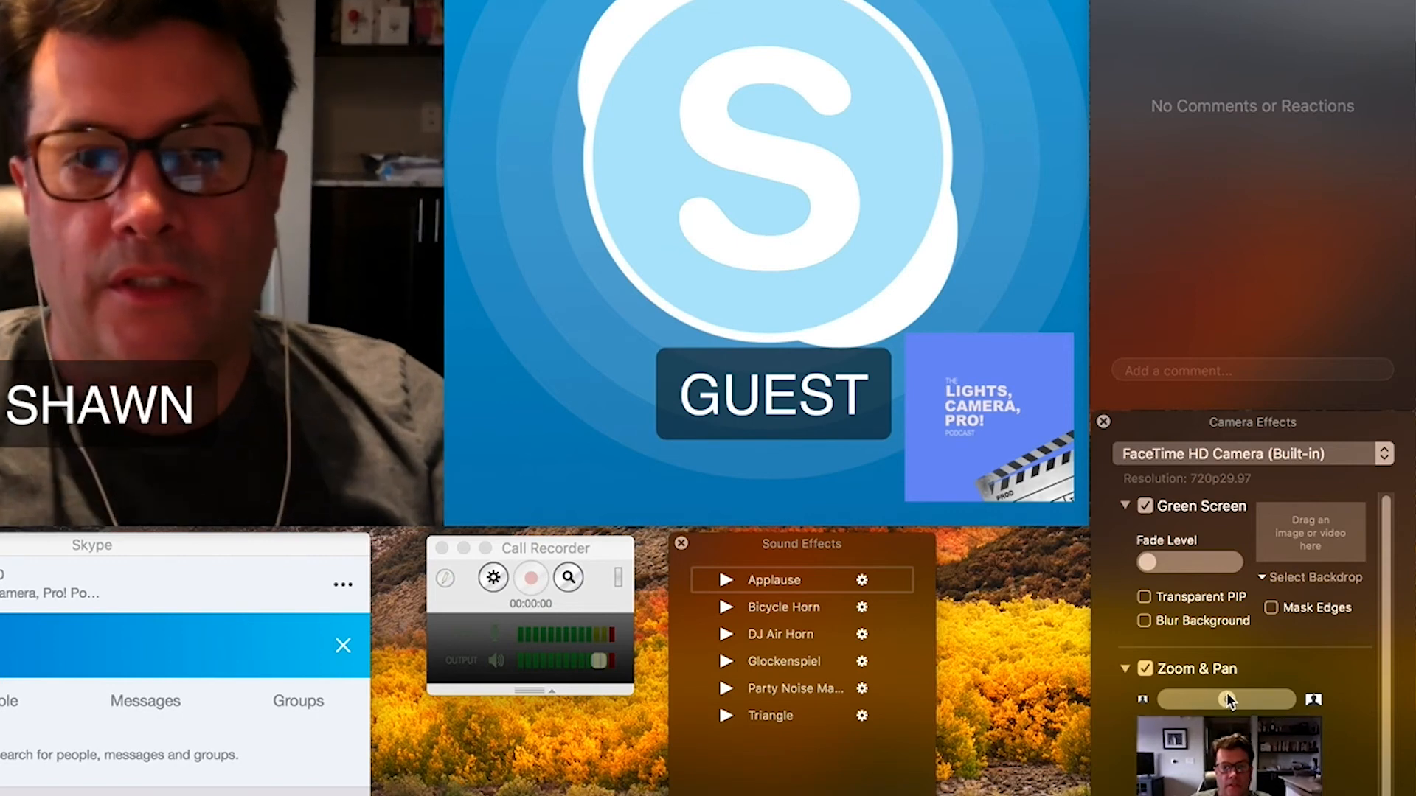
Step: Raise the brightness and slightly warm the color temperature in the FaceTime camera's picture settings
{"action": "scroll", "coordinate": [1246, 663], "scroll_direction": "down", "scroll_amount": 5}
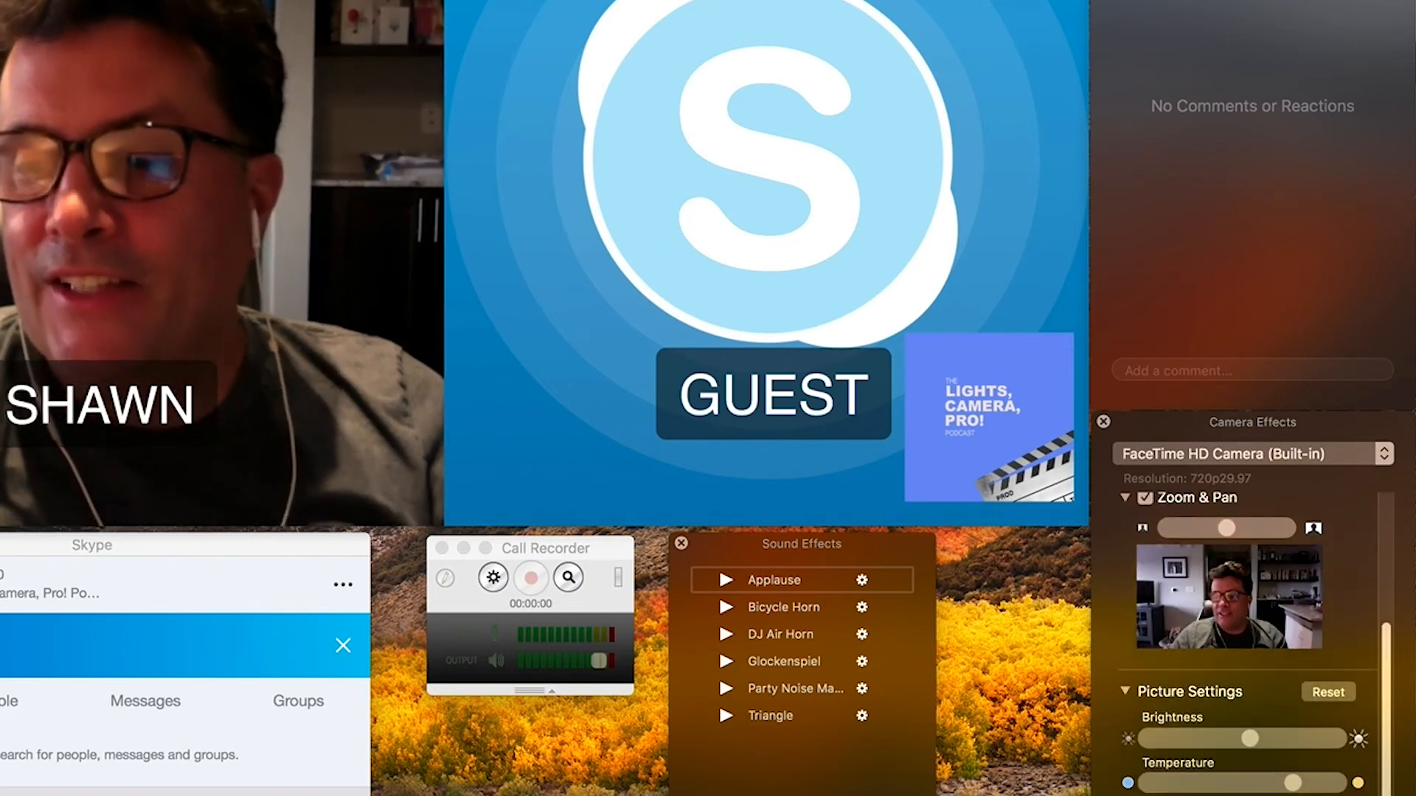
{"action": "scroll", "coordinate": [1246, 641], "scroll_direction": "down", "scroll_amount": 2}
{"action": "left_click_drag", "start_coordinate": [1249, 706], "coordinate": [1299, 750]}
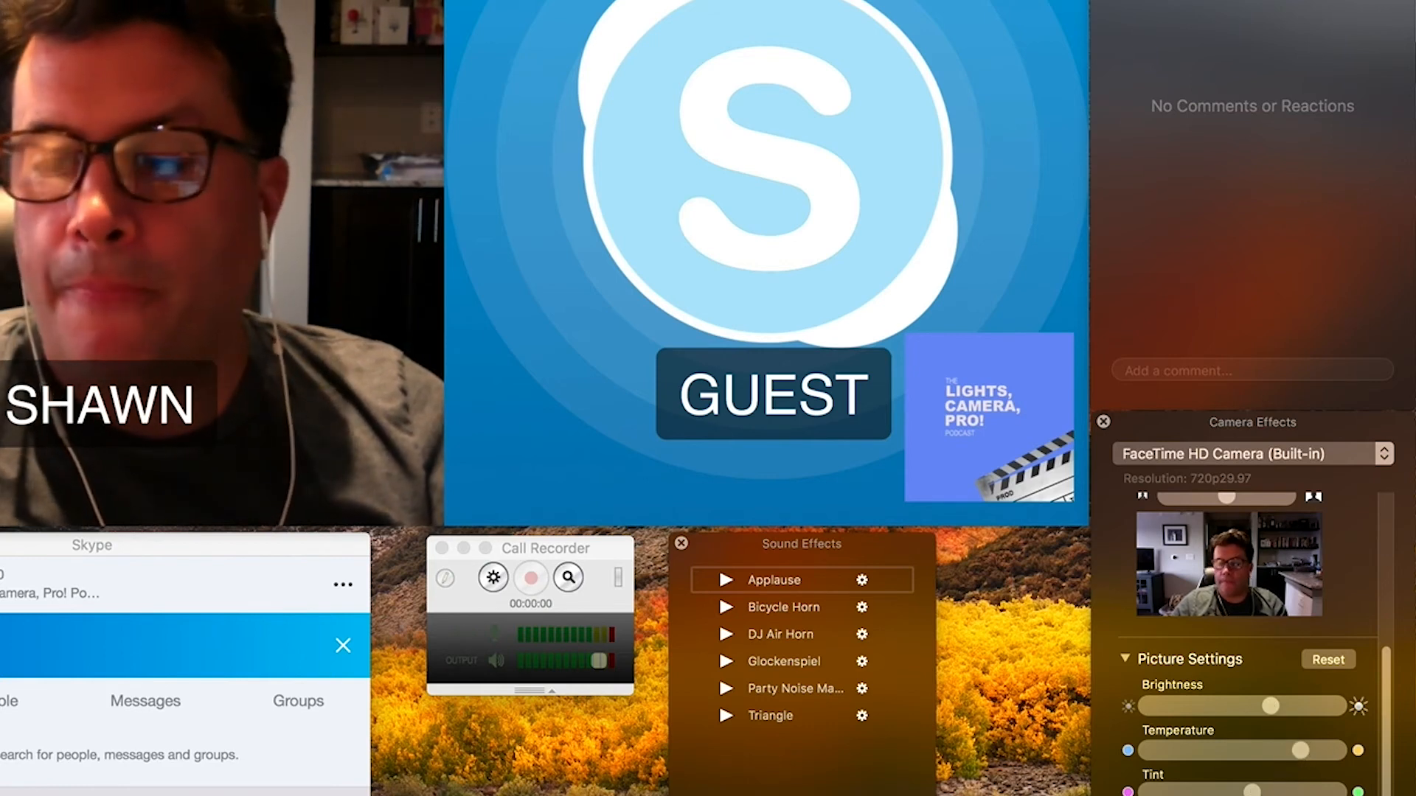
Step: Finish the running YouTube live broadcast and confirm ending it
{"action": "scroll", "coordinate": [1246, 590], "scroll_direction": "up", "scroll_amount": 5}
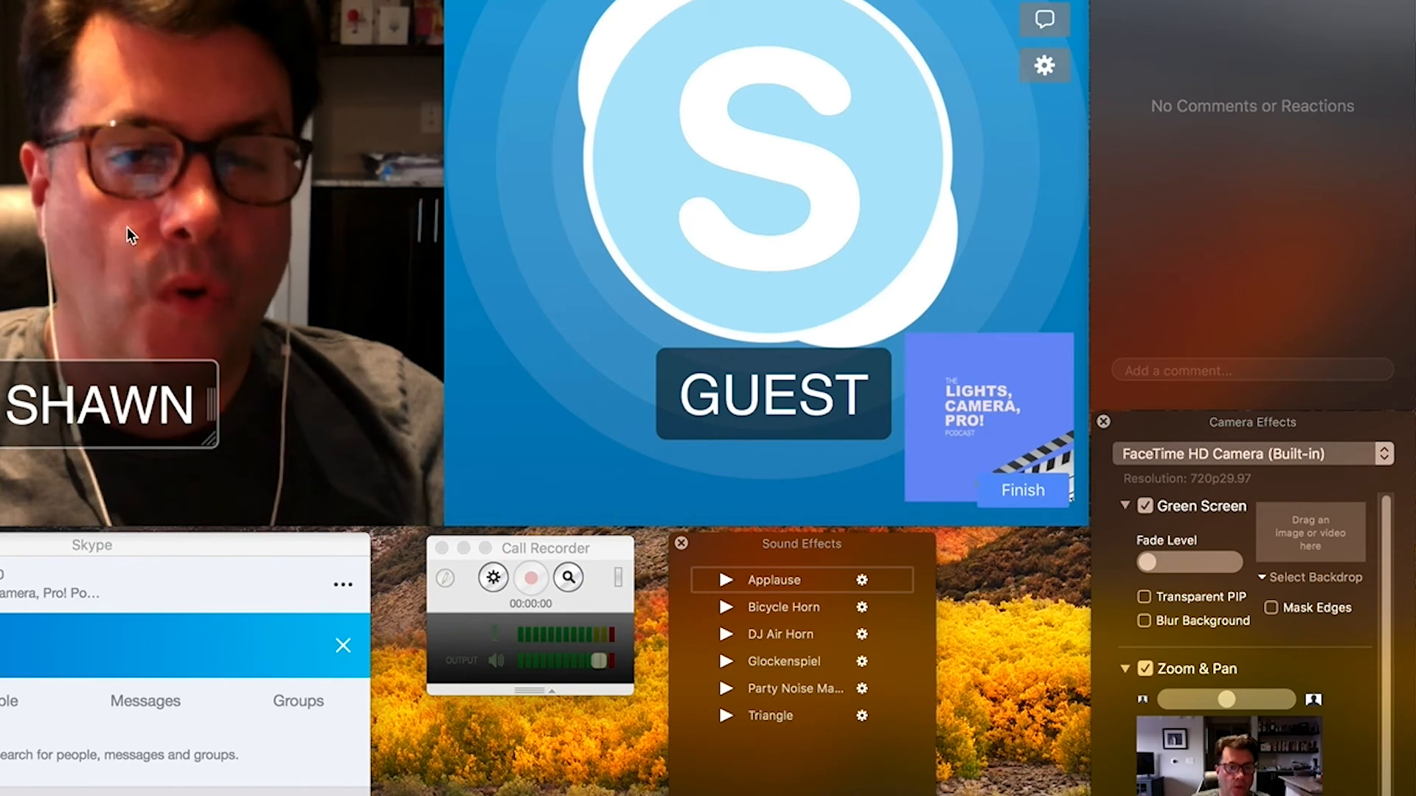
{"action": "left_click", "coordinate": [1018, 491]}
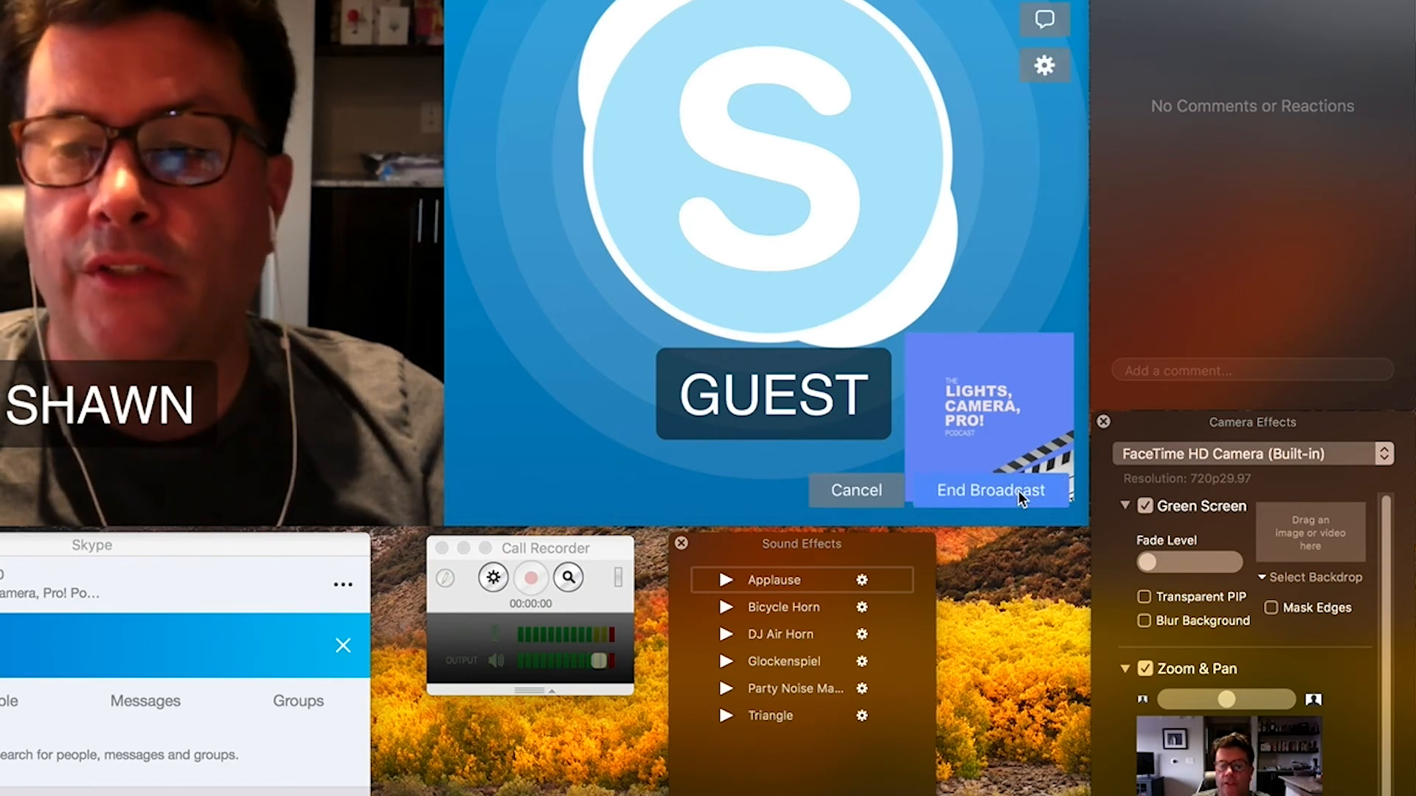
{"action": "left_click", "coordinate": [1019, 491]}
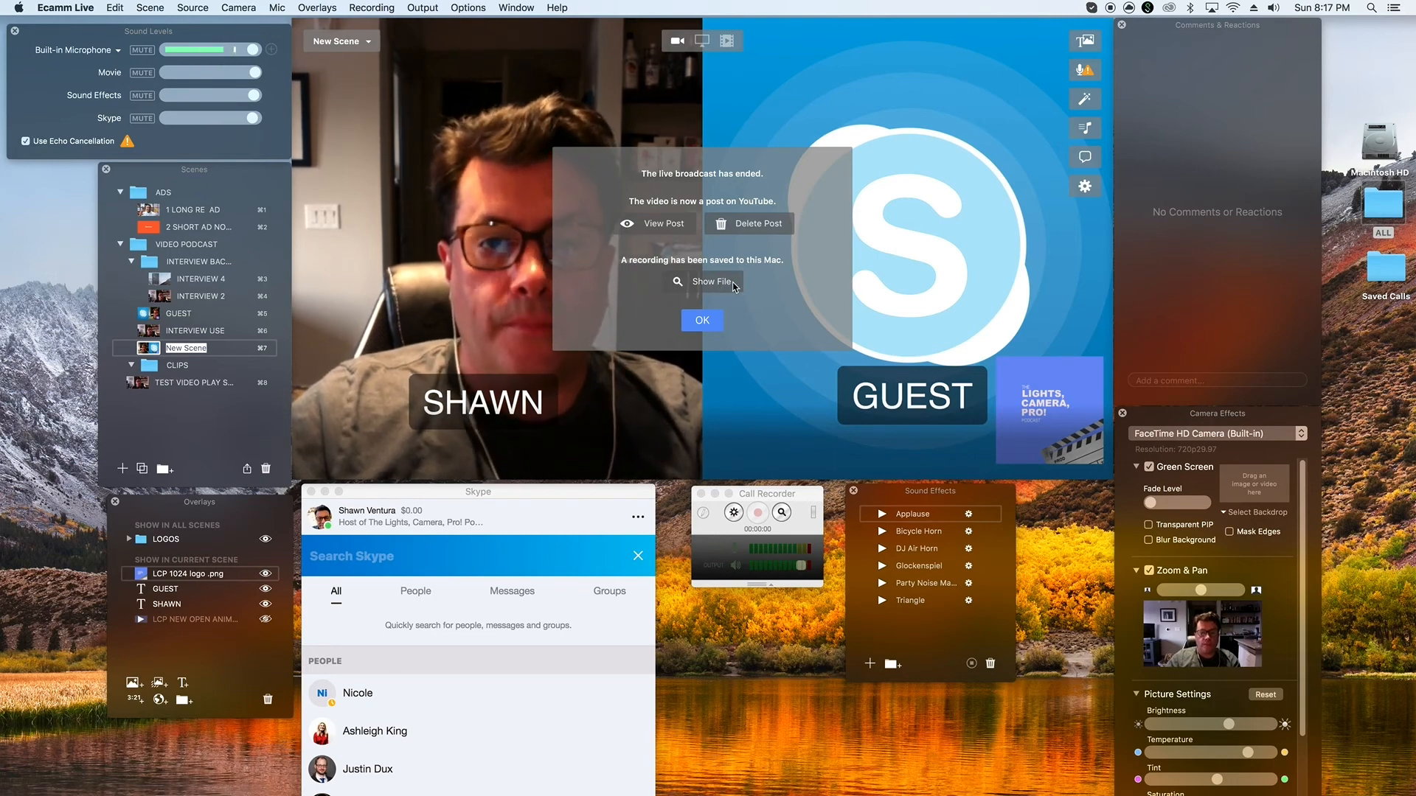
Step: Open a June 28 call recording from the Saved Calls folder in Ecamm Movie Tools, examine its tracks and export options, and close the viewer
{"action": "left_click", "coordinate": [767, 499]}
{"action": "double_click", "coordinate": [1385, 269]}
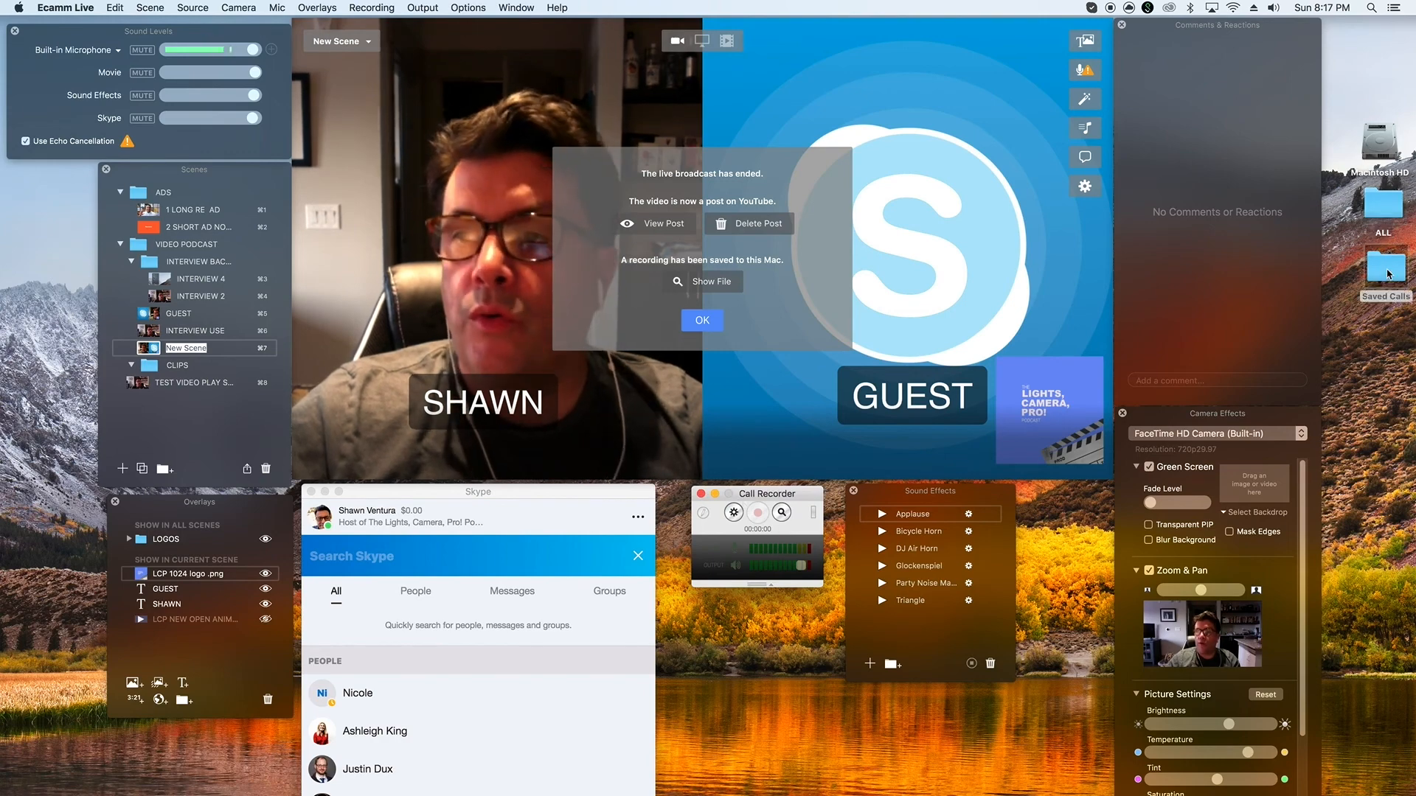
{"action": "left_click_drag", "start_coordinate": [1026, 395], "coordinate": [1002, 304]}
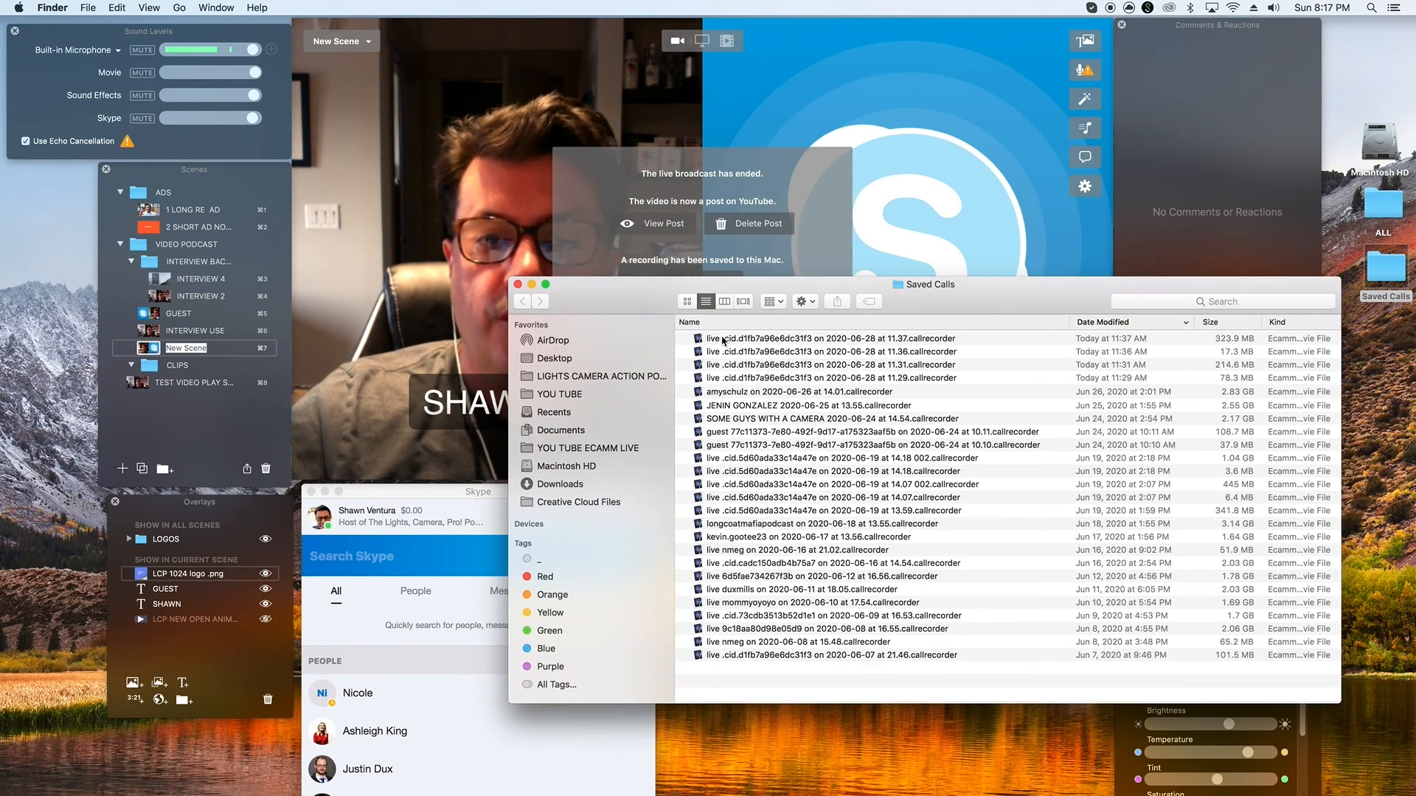
{"action": "left_click", "coordinate": [699, 342]}
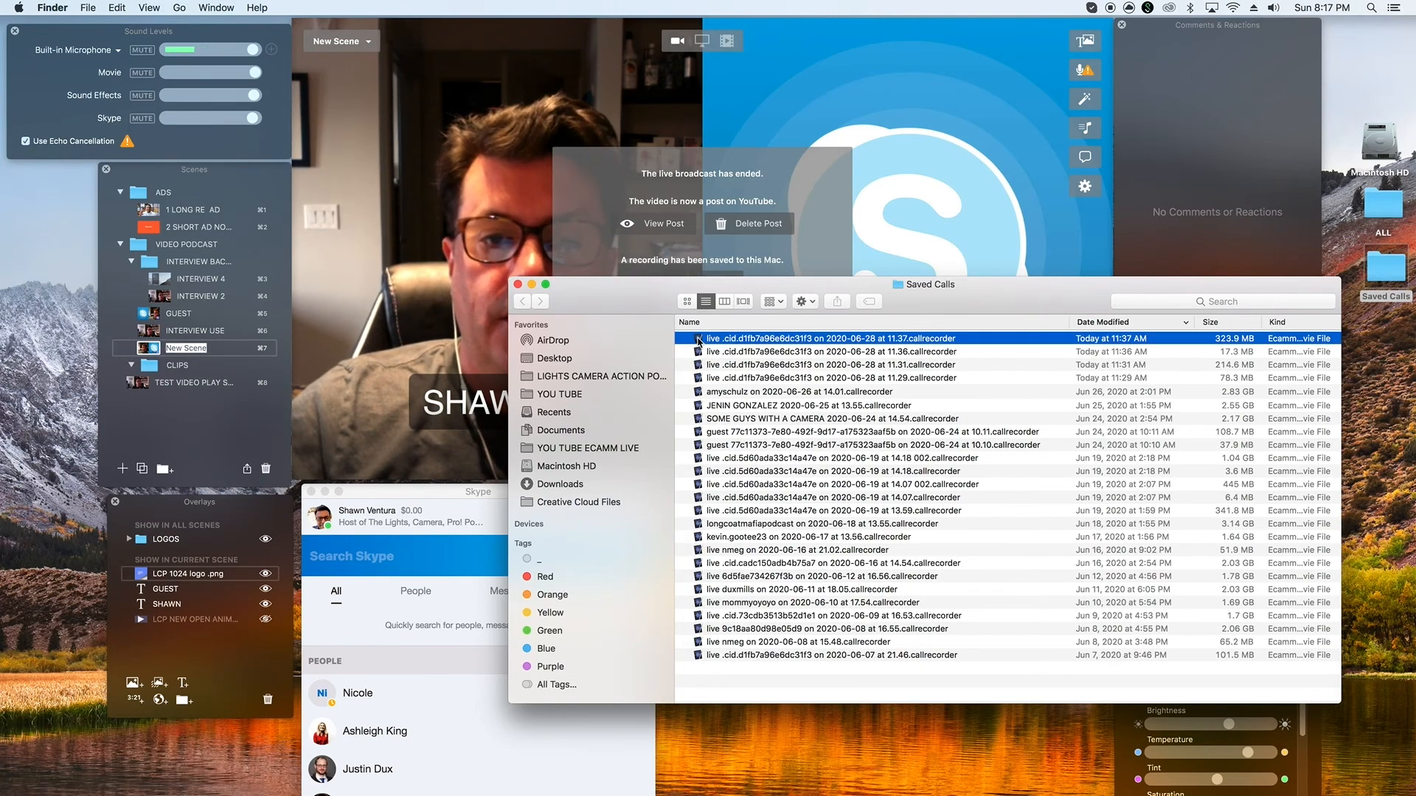
{"action": "left_click_drag", "start_coordinate": [646, 298], "coordinate": [620, 545]}
{"action": "double_click", "coordinate": [695, 602]}
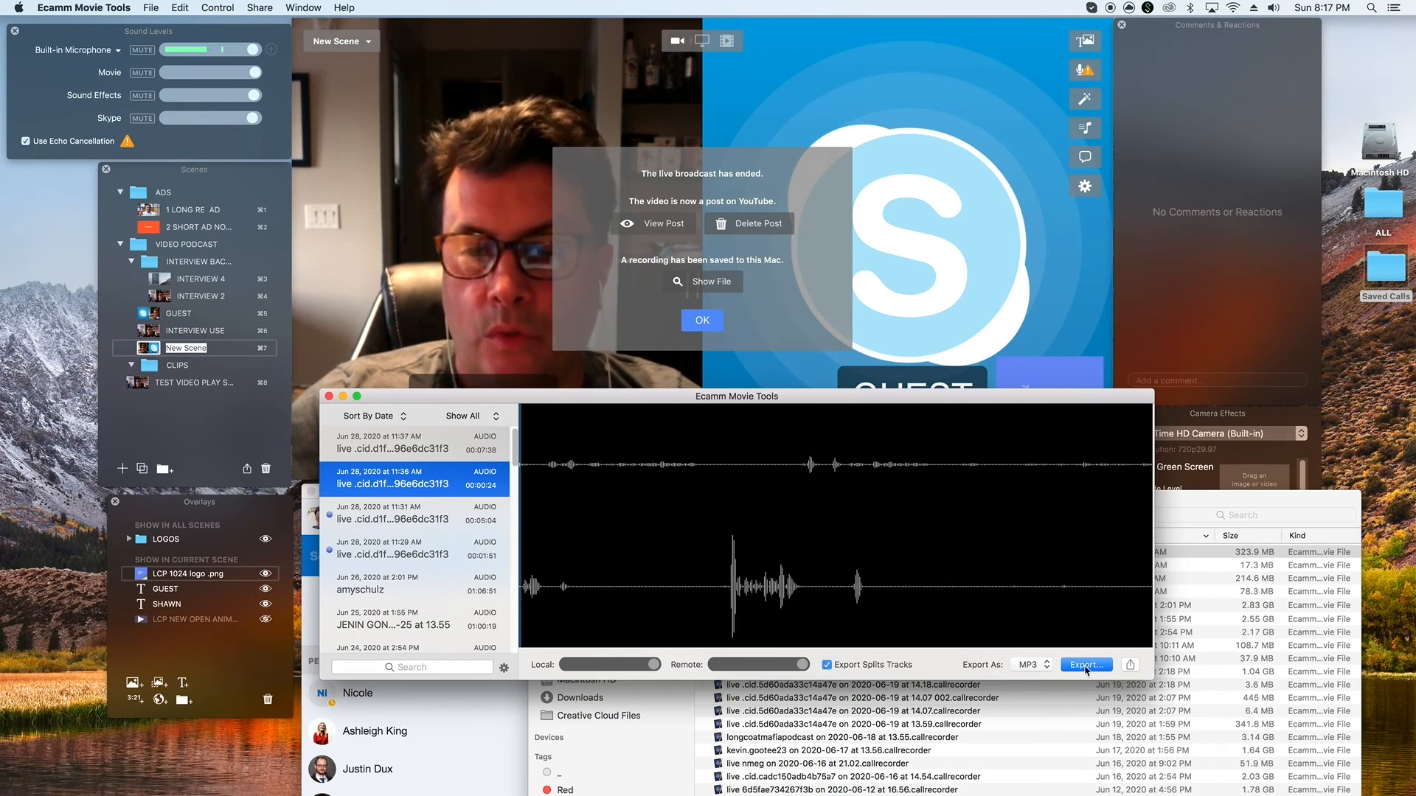
{"action": "left_click", "coordinate": [329, 397]}
Step: Dismiss the ended-broadcast summary and fill in the new YouTube broadcast with the title RRRR and the description FFFFFF
{"action": "left_click", "coordinate": [711, 321]}
{"action": "left_click", "coordinate": [711, 322]}
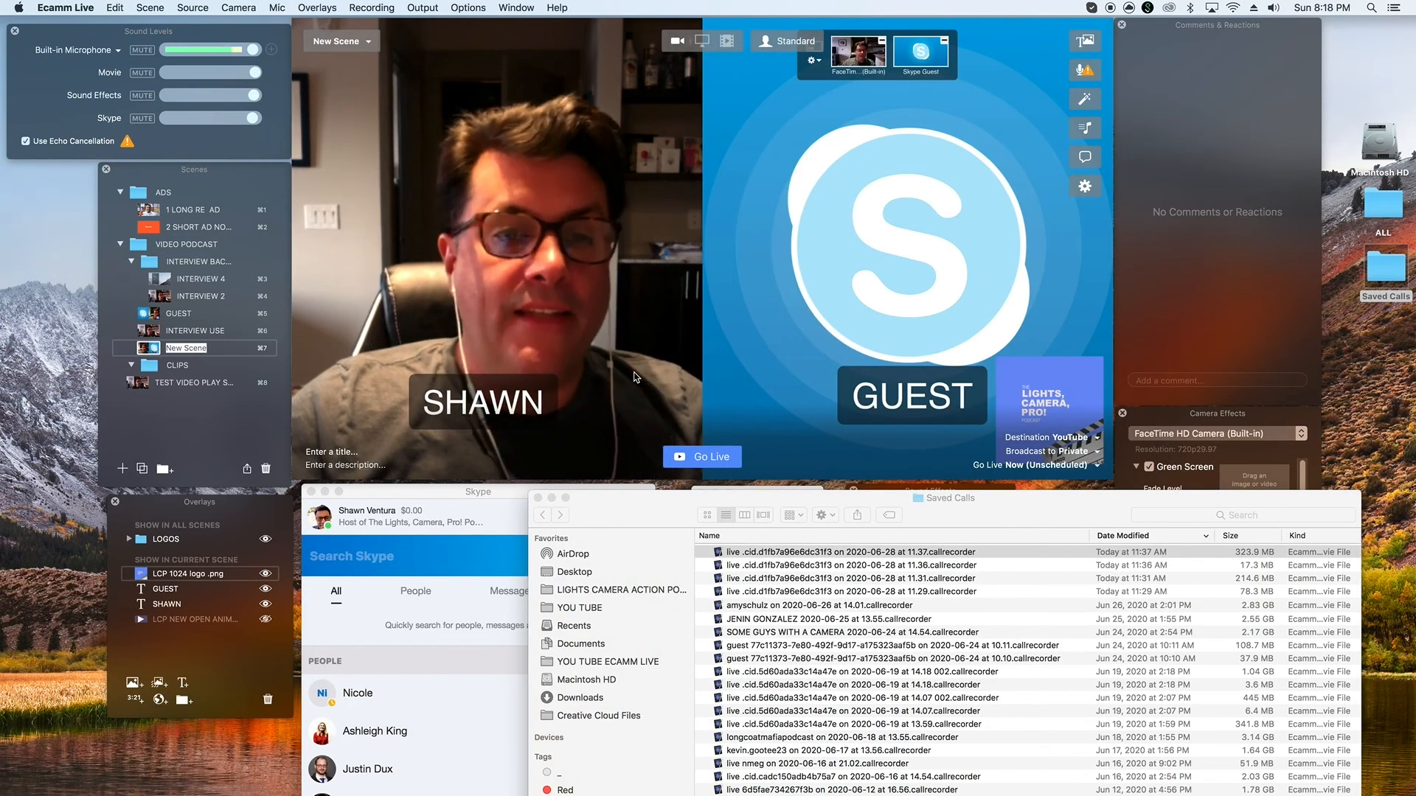
{"action": "left_click", "coordinate": [325, 452]}
{"action": "type", "text": "RRRR"}
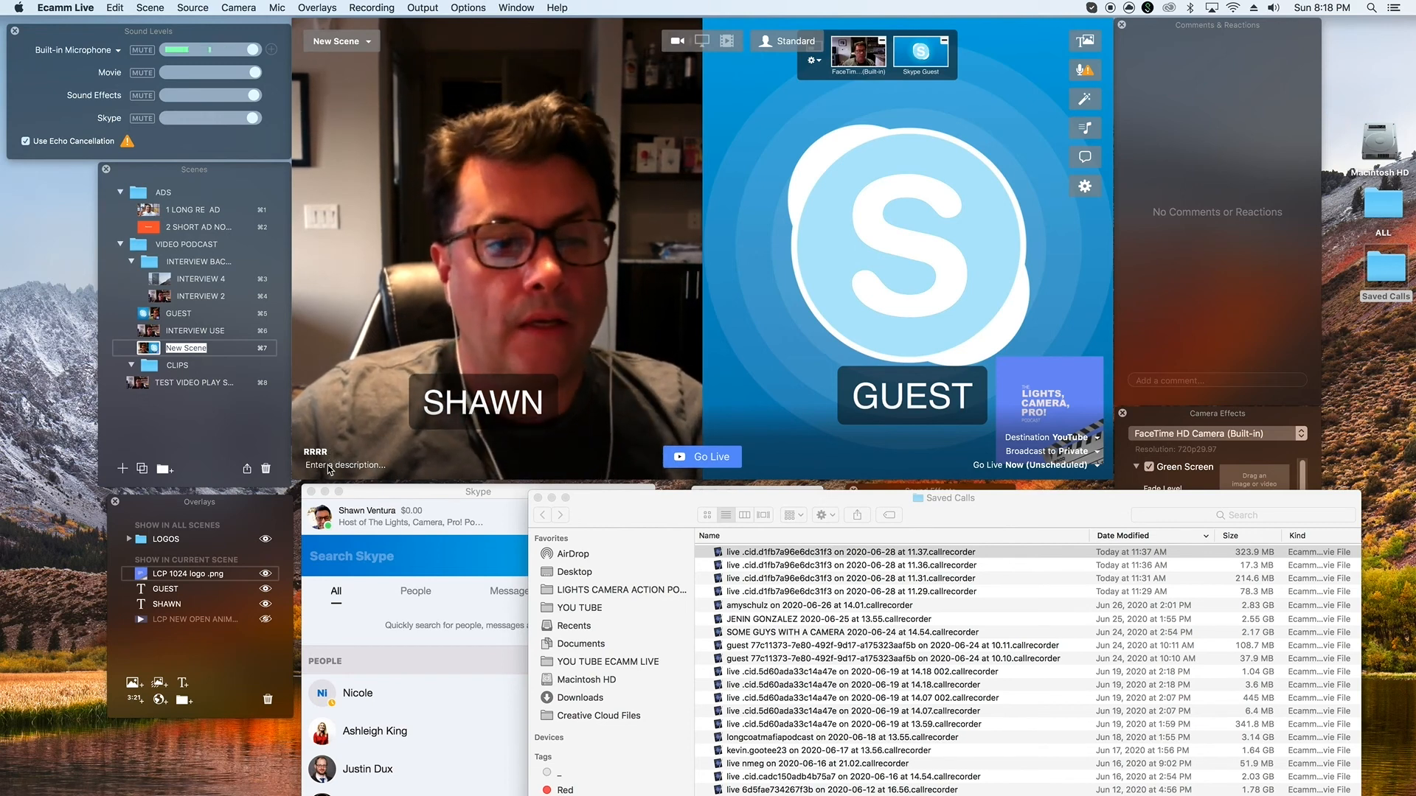
{"action": "left_click", "coordinate": [329, 467]}
{"action": "type", "text": "FFFFFF"}
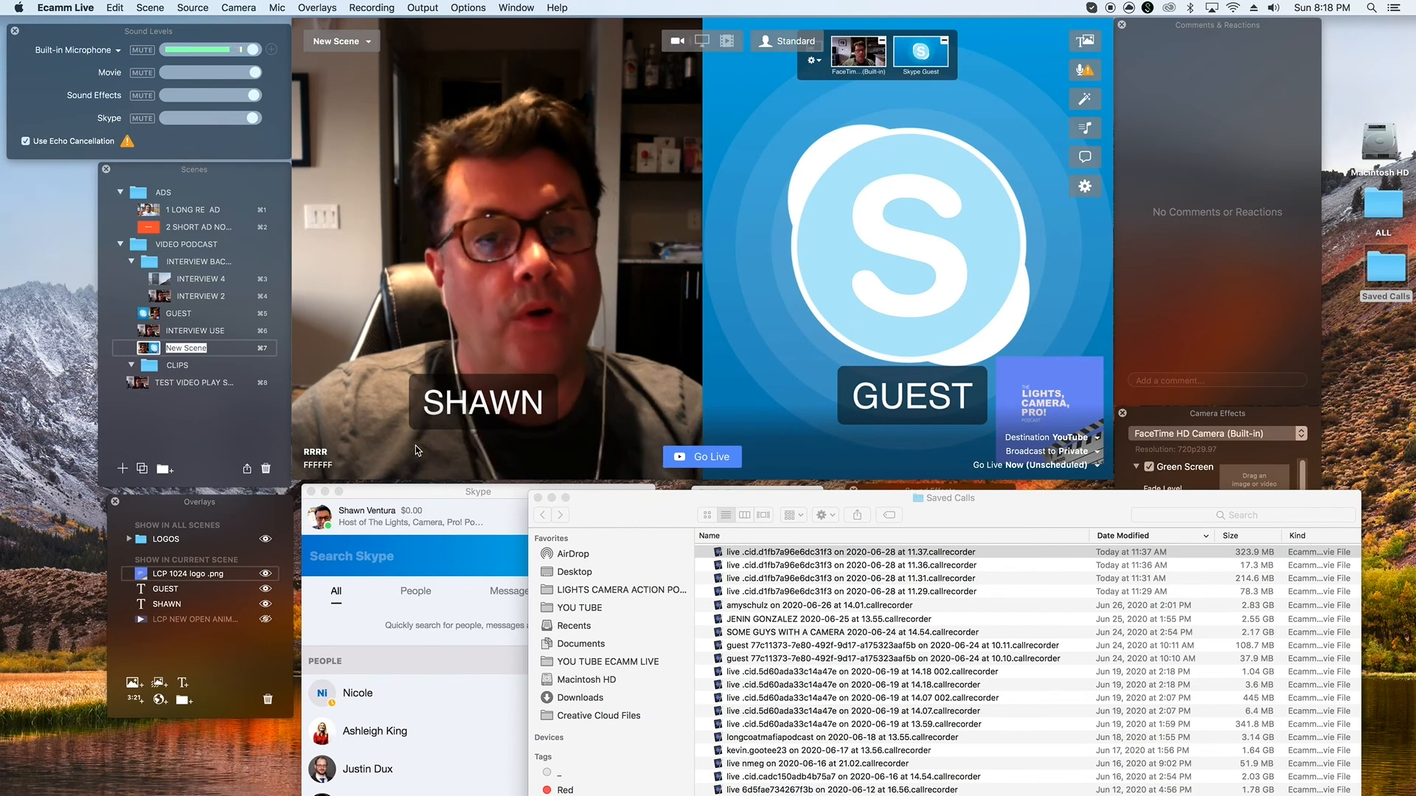